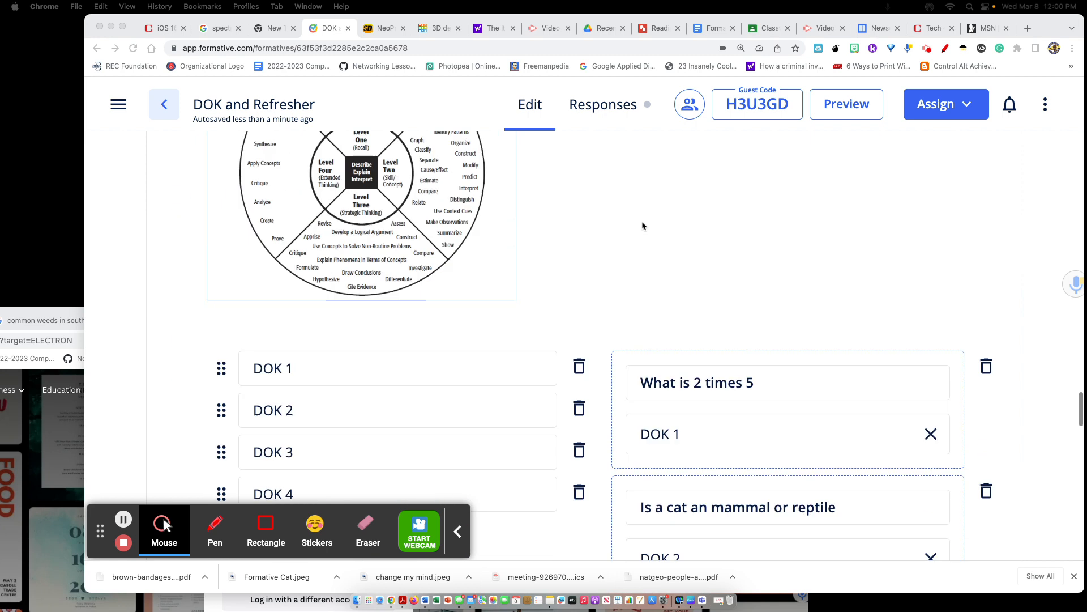
- Open the full list of content and question types at the end of the formative, moving the recording toolbar clear of the upload option
{"action": "scroll", "coordinate": [642, 225], "scroll_direction": "down", "scroll_amount": 10}
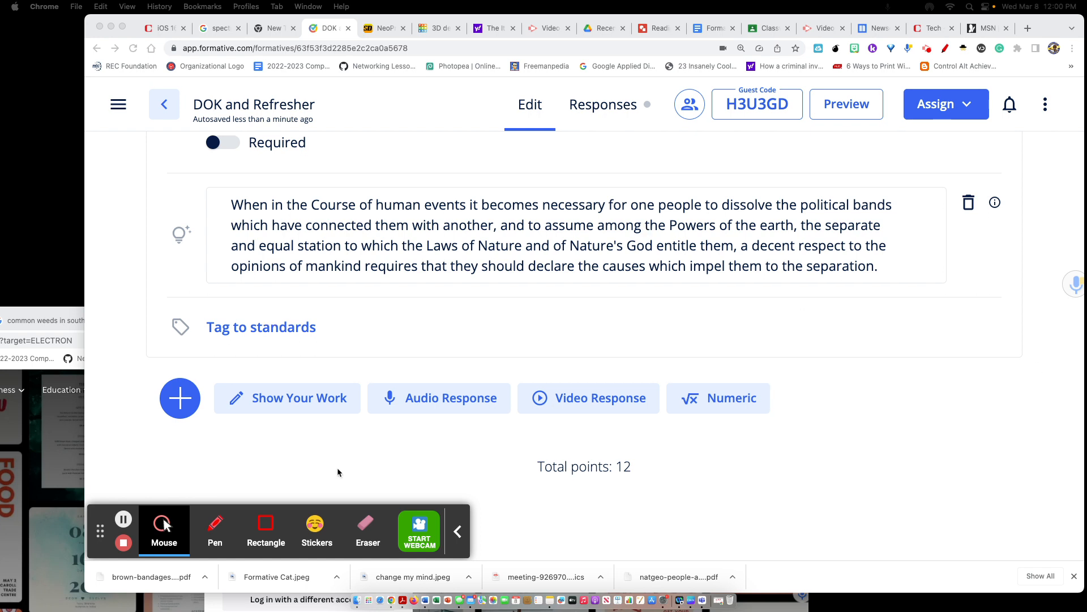
{"action": "scroll", "coordinate": [337, 468], "scroll_direction": "up", "scroll_amount": 1}
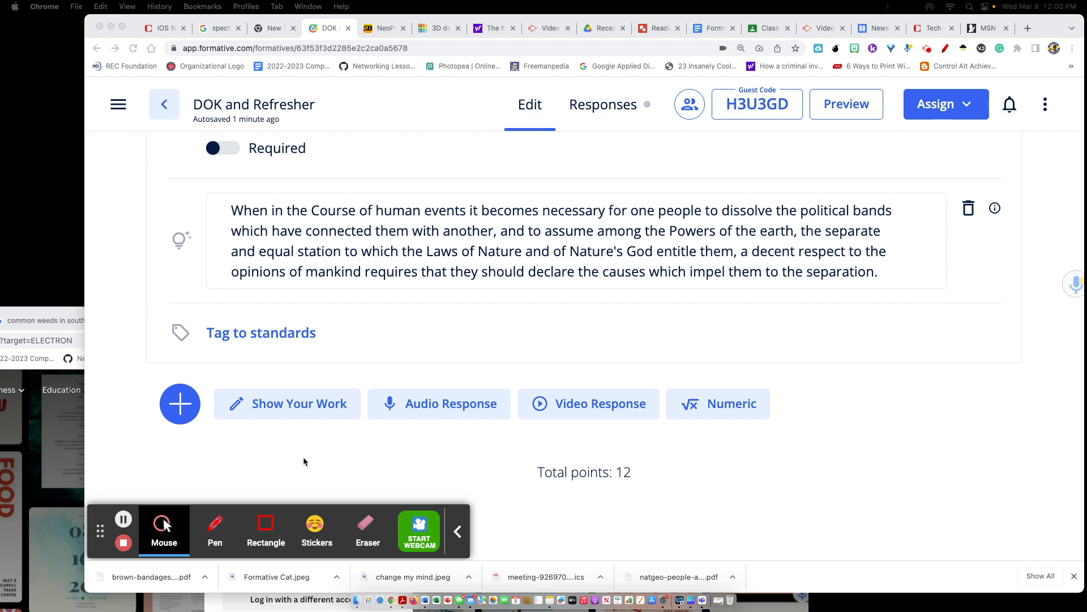
{"action": "left_click", "coordinate": [180, 404]}
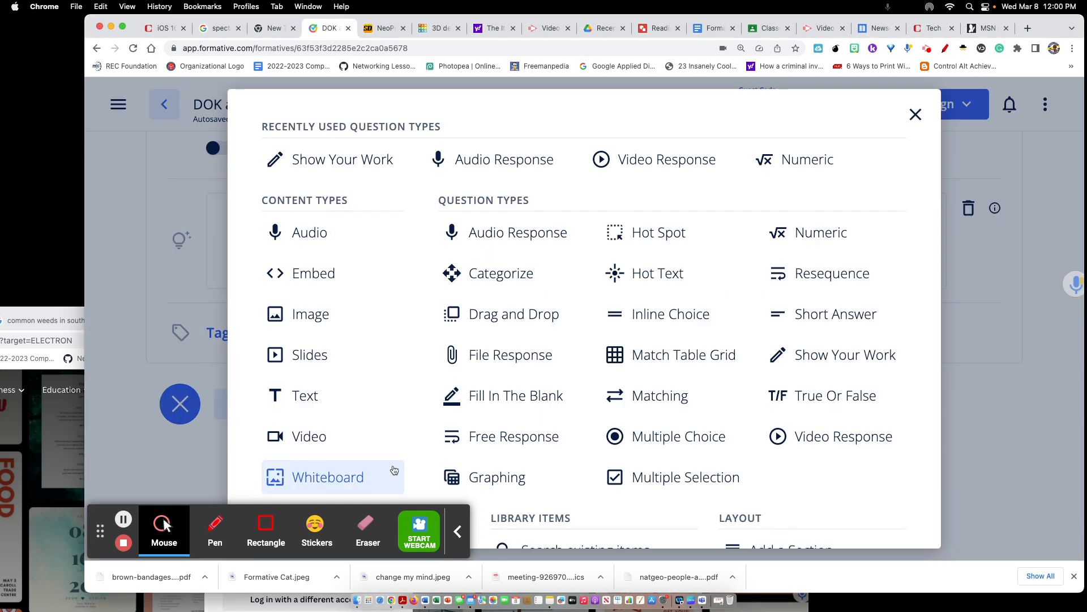
{"action": "scroll", "coordinate": [508, 447], "scroll_direction": "down", "scroll_amount": 2}
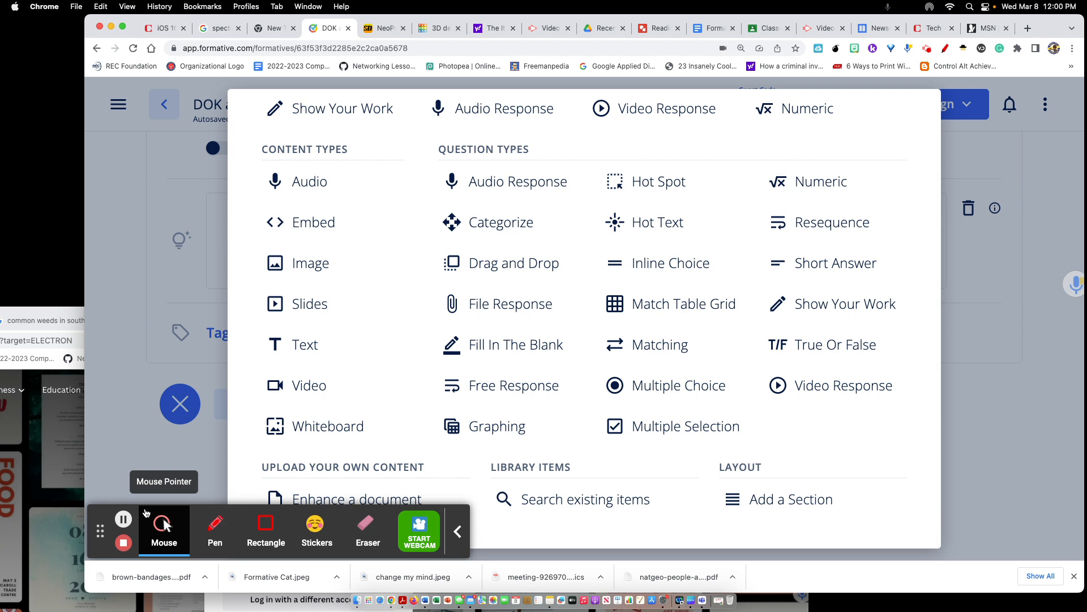
{"action": "left_click_drag", "start_coordinate": [100, 531], "coordinate": [782, 307]}
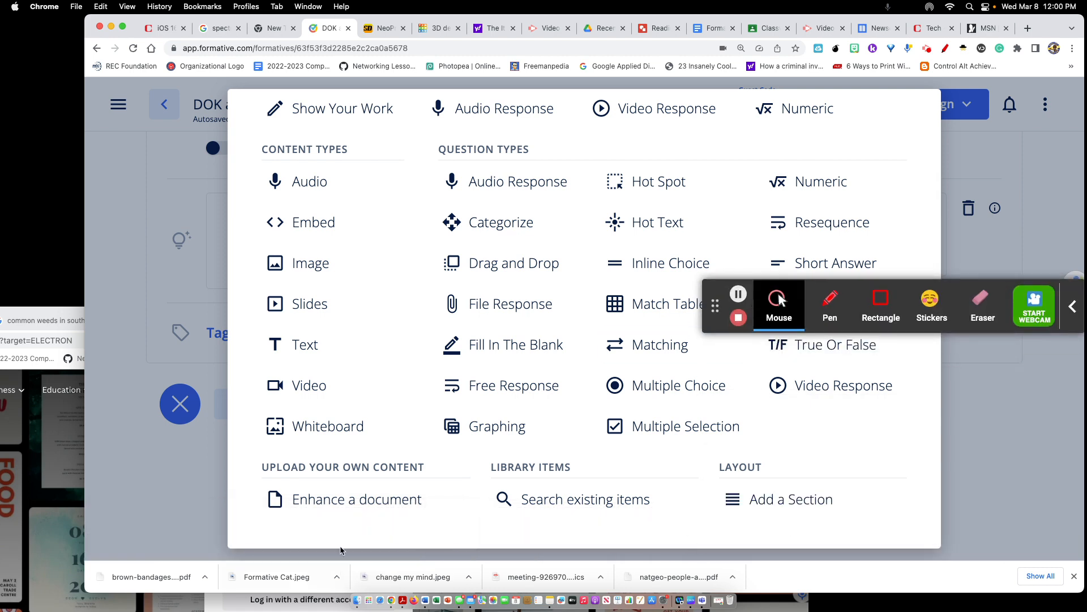
- Circle the Enhance a document option with the red pen, write file-format notes beside it, and clear the markings
{"action": "left_click", "coordinate": [830, 303]}
{"action": "mouse_move", "coordinate": [290, 482]}
{"action": "left_mouse_down"}
{"action": "mouse_move", "coordinate": [310, 526]}
{"action": "mouse_move", "coordinate": [451, 496]}
{"action": "mouse_move", "coordinate": [335, 474]}
{"action": "mouse_move", "coordinate": [303, 484]}
{"action": "left_mouse_up"}
{"action": "mouse_move", "coordinate": [446, 518]}
{"action": "left_mouse_down"}
{"action": "mouse_move", "coordinate": [438, 537]}
{"action": "mouse_move", "coordinate": [462, 515]}
{"action": "mouse_move", "coordinate": [476, 538]}
{"action": "left_mouse_up"}
{"action": "left_click_drag", "start_coordinate": [526, 513], "coordinate": [520, 541]}
{"action": "mouse_move", "coordinate": [524, 512]}
{"action": "left_mouse_down"}
{"action": "mouse_move", "coordinate": [538, 518]}
{"action": "mouse_move", "coordinate": [529, 535]}
{"action": "mouse_move", "coordinate": [559, 541]}
{"action": "left_mouse_up"}
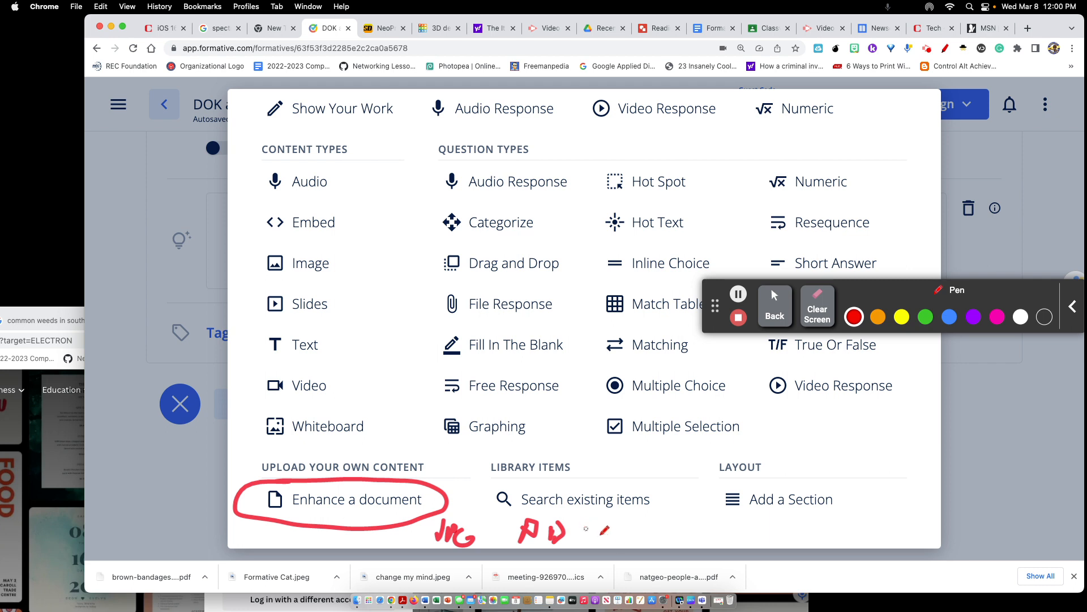
{"action": "left_click", "coordinate": [818, 311]}
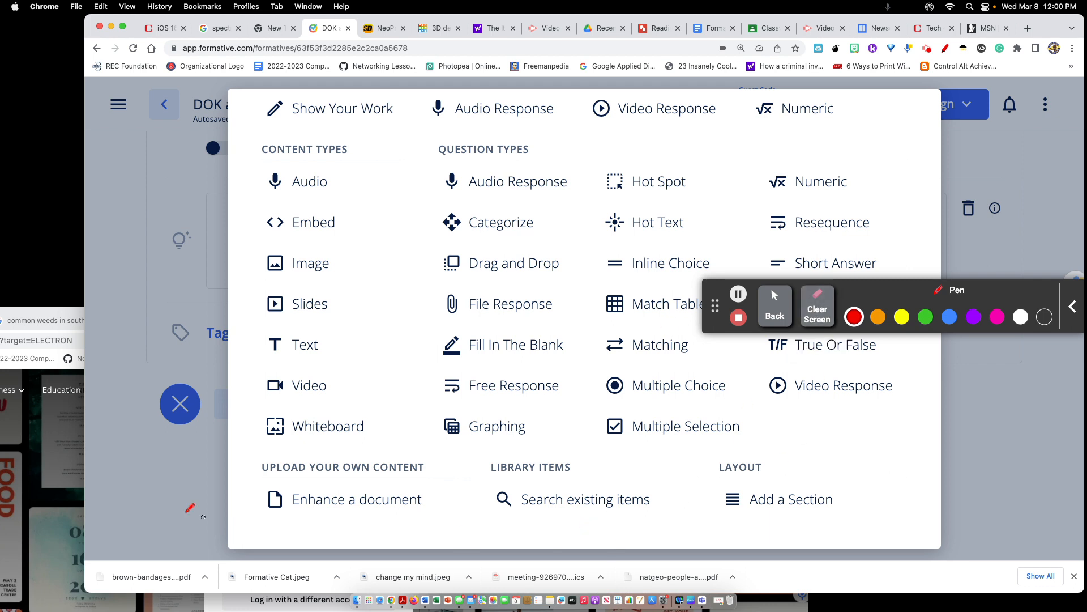
{"action": "left_click", "coordinate": [775, 306]}
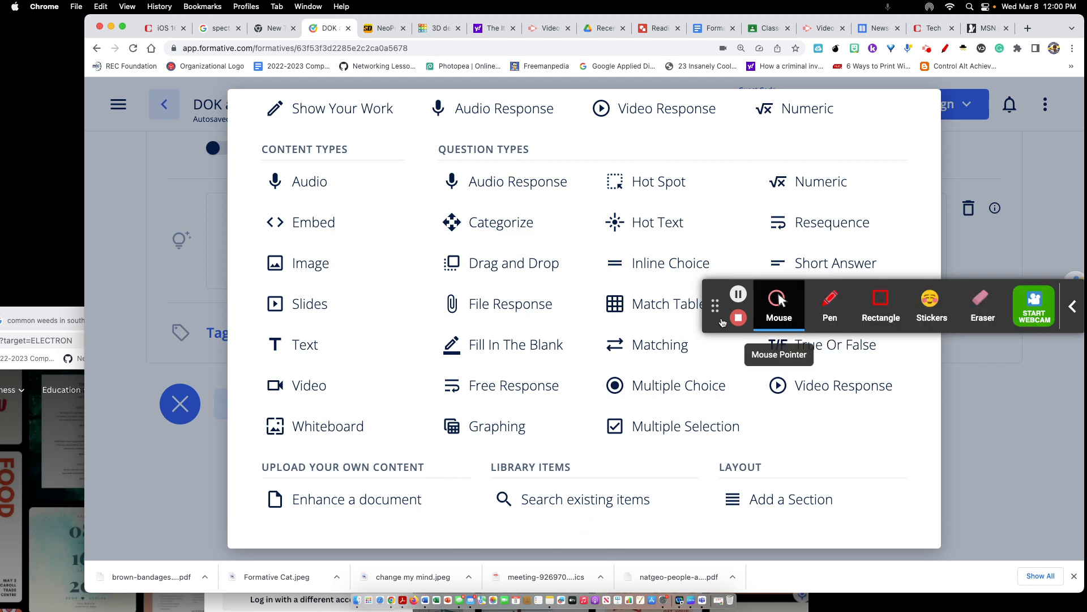
- Upload the brown-bandages PDF from Downloads as an enhanced document and add its 7 page images to the formative
{"action": "left_click", "coordinate": [338, 501]}
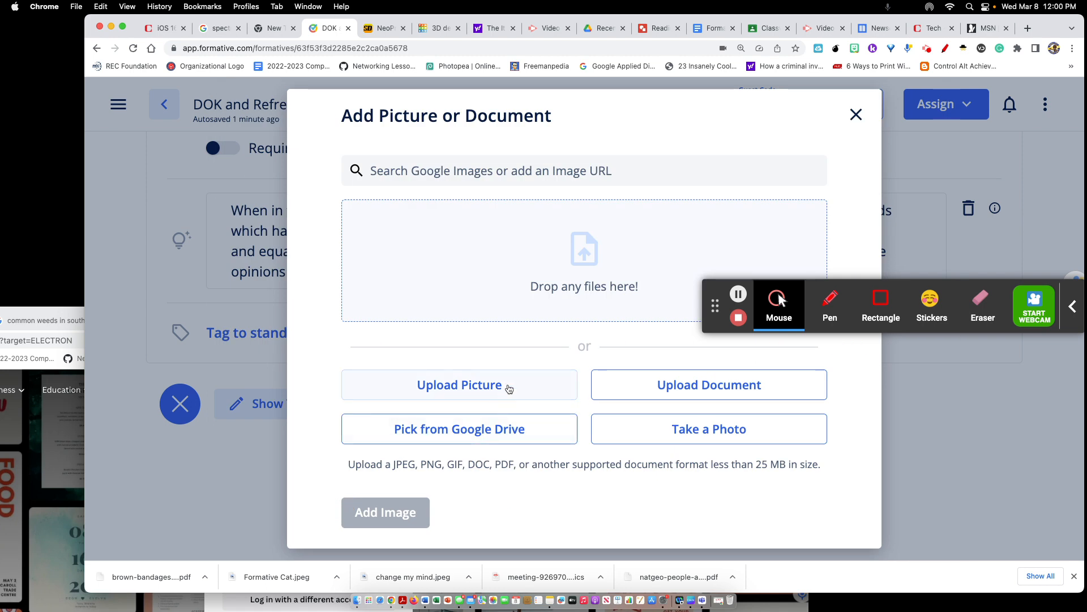
{"action": "left_click", "coordinate": [728, 389]}
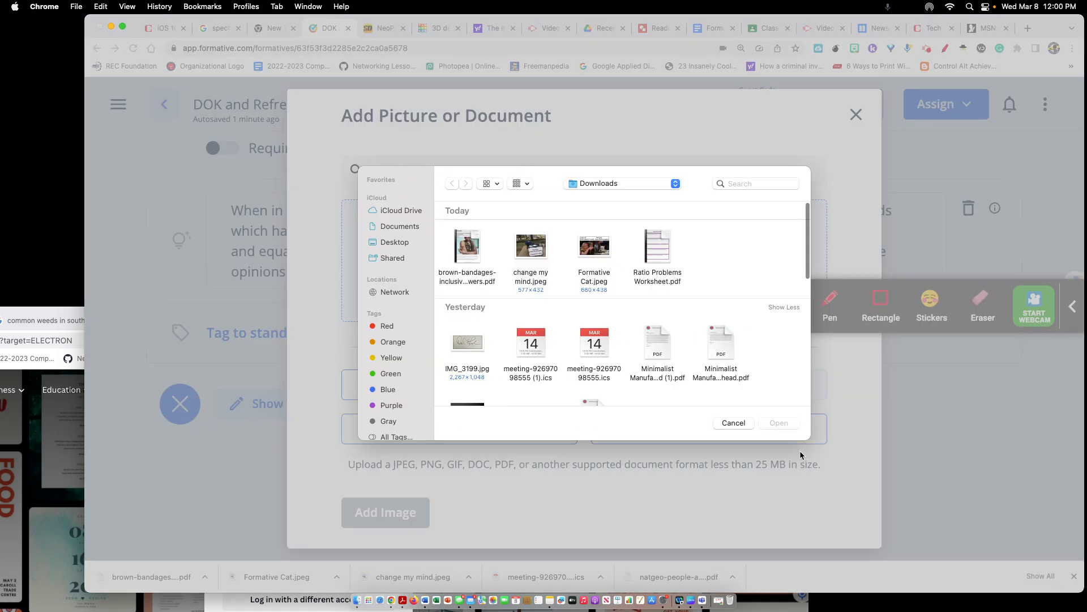
{"action": "double_click", "coordinate": [468, 247]}
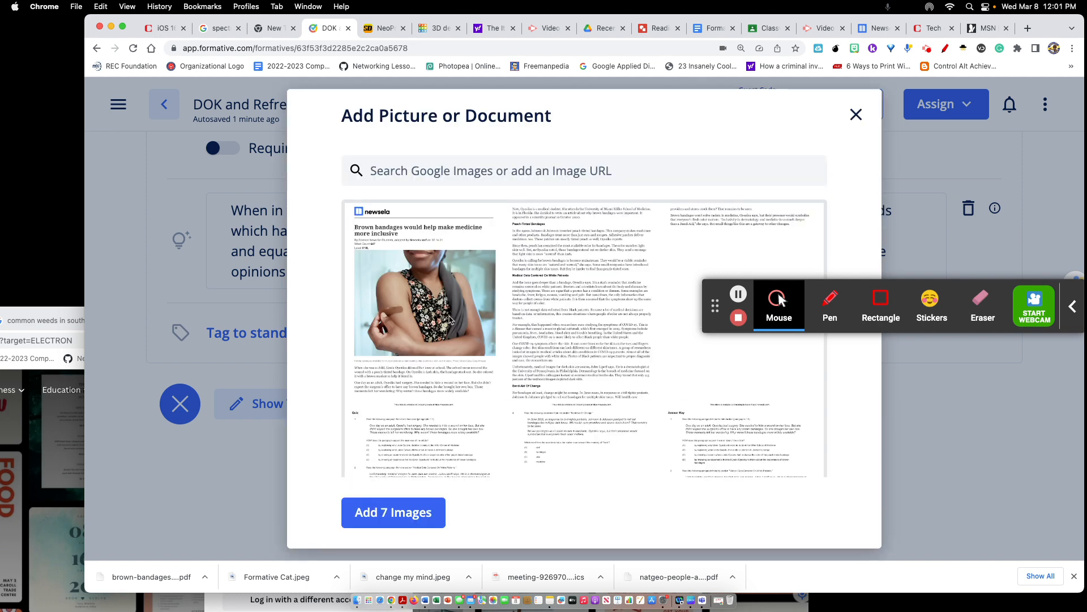
{"action": "scroll", "coordinate": [684, 355], "scroll_direction": "down", "scroll_amount": 2}
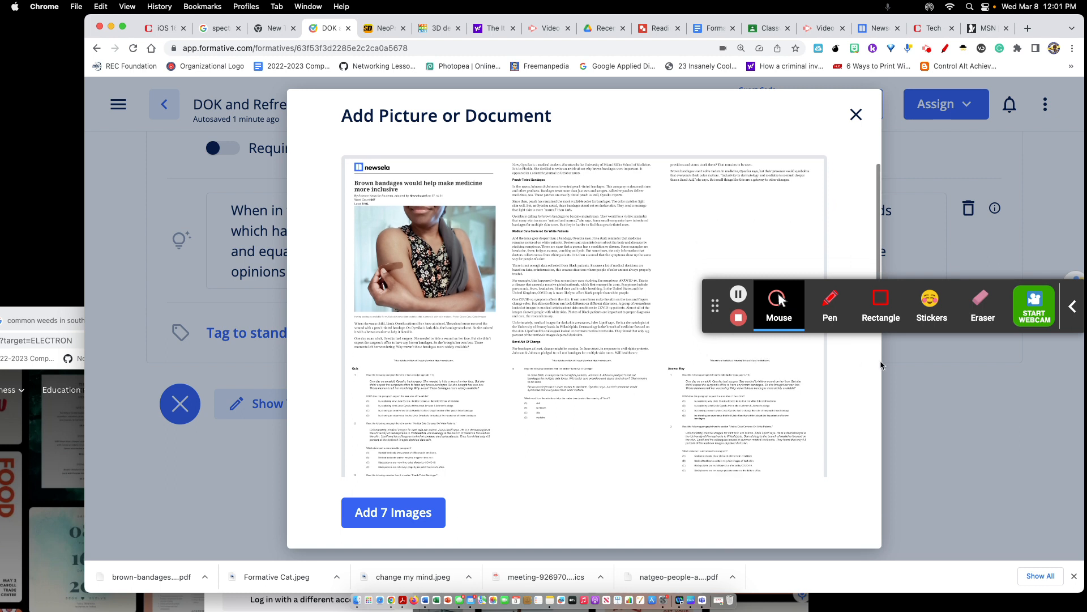
{"action": "left_click", "coordinate": [429, 510]}
- Review the imported article and quiz pages, moving the recording toolbar aside, and locate the page with quiz questions 1 to 3
{"action": "scroll", "coordinate": [459, 425], "scroll_direction": "down", "scroll_amount": 15}
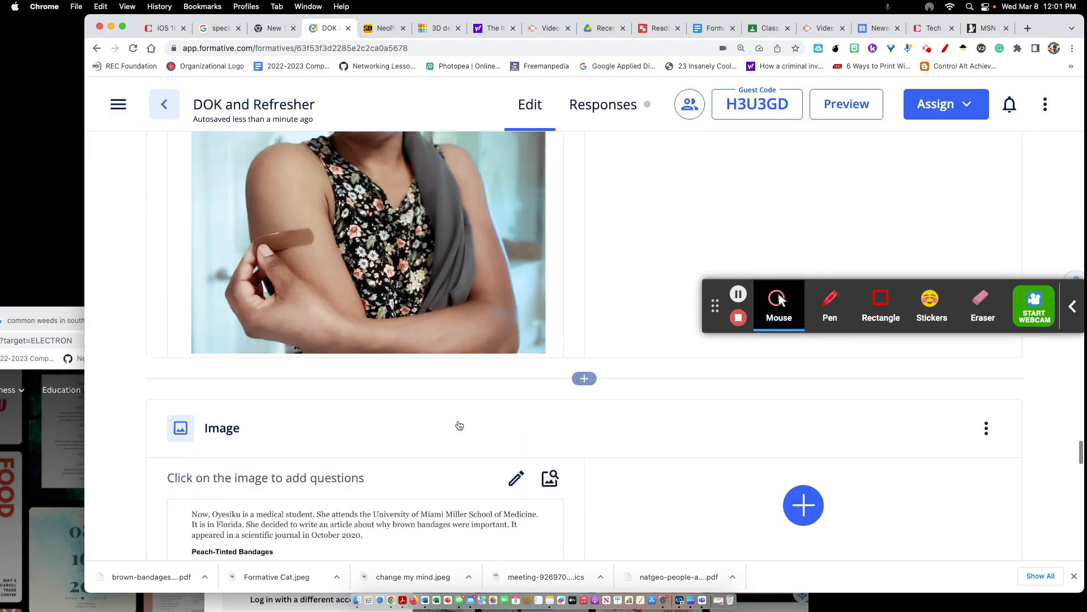
{"action": "scroll", "coordinate": [606, 388], "scroll_direction": "down", "scroll_amount": 20}
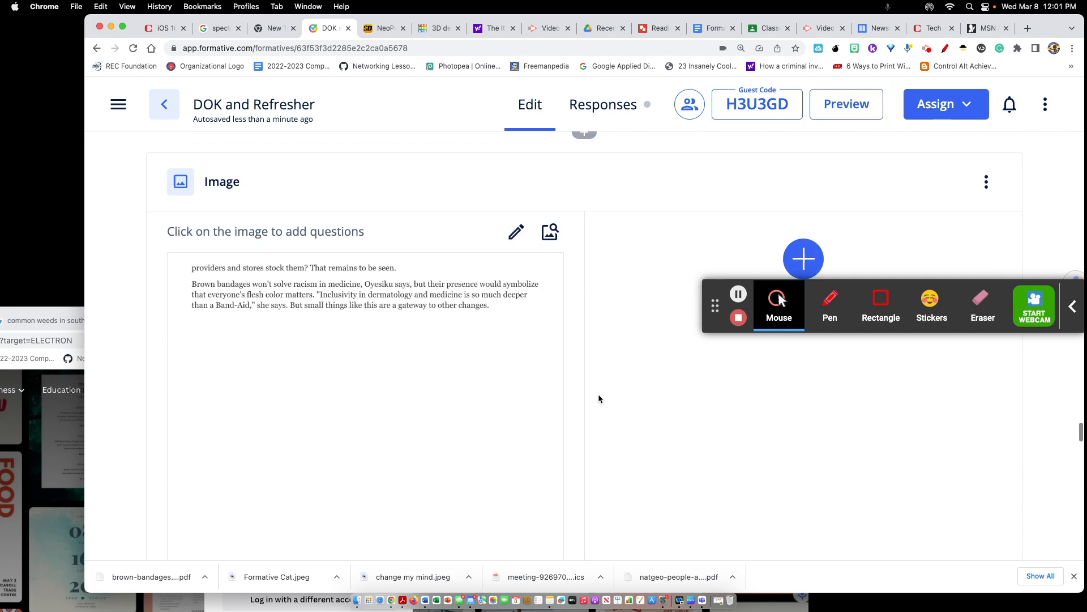
{"action": "scroll", "coordinate": [666, 414], "scroll_direction": "down", "scroll_amount": 20}
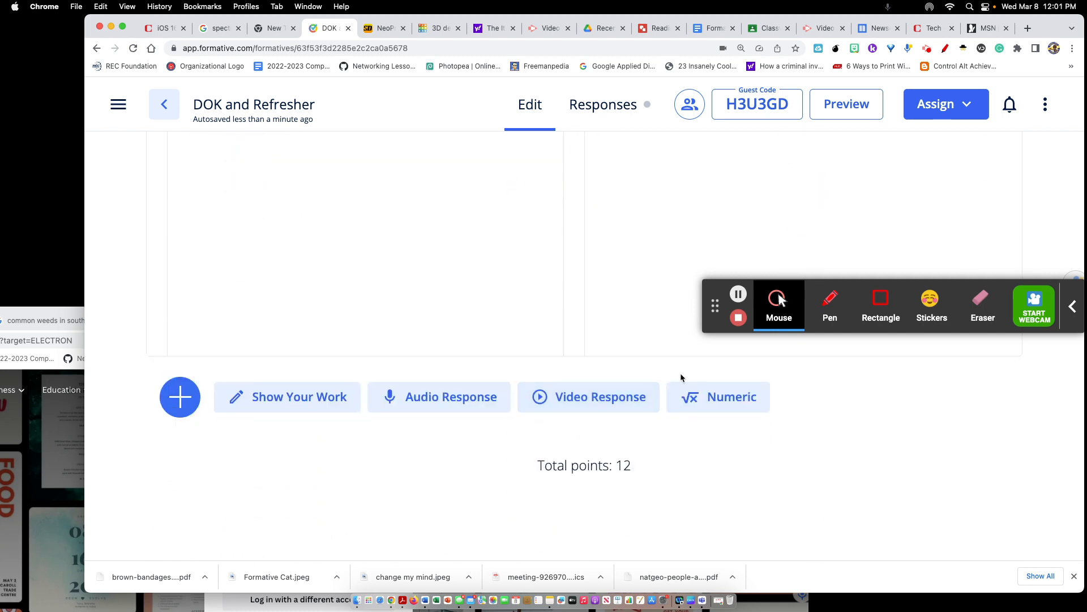
{"action": "scroll", "coordinate": [674, 377], "scroll_direction": "up", "scroll_amount": 10}
{"action": "scroll", "coordinate": [672, 379], "scroll_direction": "down", "scroll_amount": 4}
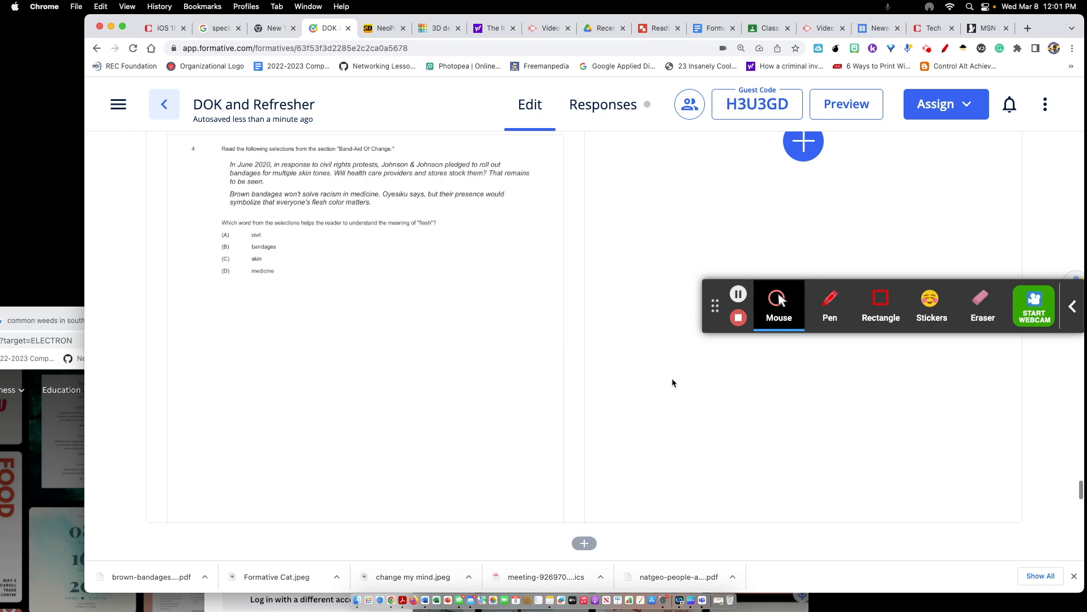
{"action": "scroll", "coordinate": [672, 379], "scroll_direction": "down", "scroll_amount": 5}
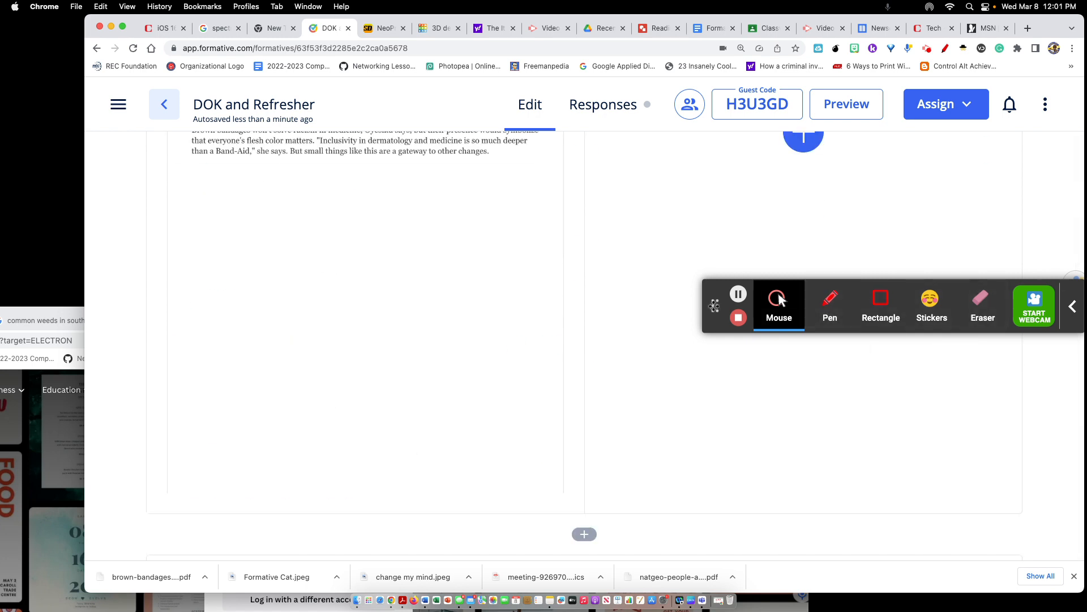
{"action": "left_click_drag", "start_coordinate": [719, 293], "coordinate": [101, 521]}
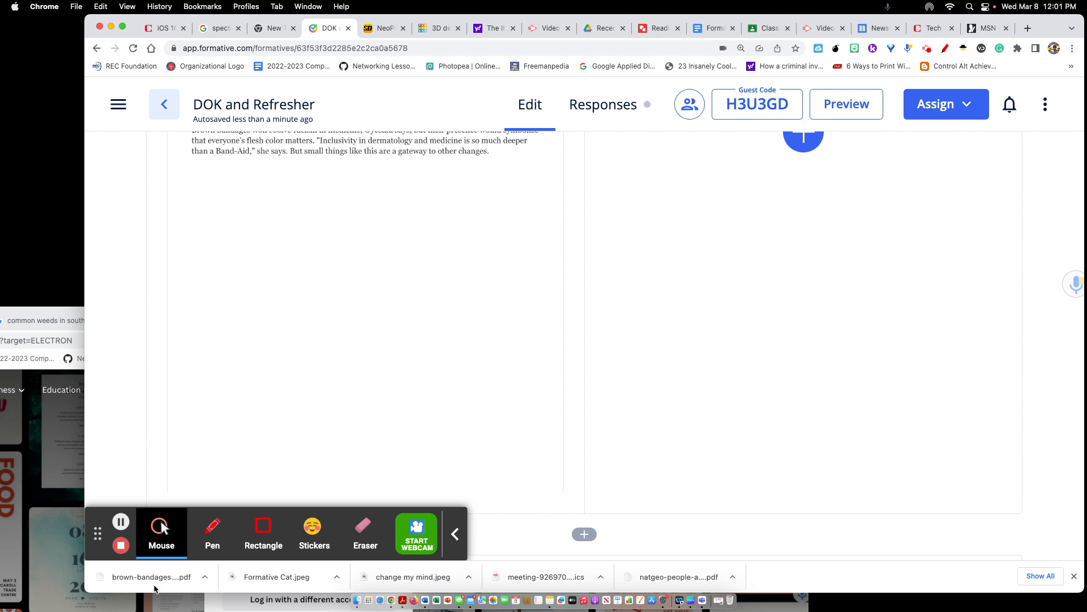
{"action": "scroll", "coordinate": [411, 342], "scroll_direction": "up", "scroll_amount": 5}
{"action": "scroll", "coordinate": [416, 345], "scroll_direction": "down", "scroll_amount": 5}
{"action": "scroll", "coordinate": [780, 430], "scroll_direction": "down", "scroll_amount": 4}
{"action": "scroll", "coordinate": [779, 426], "scroll_direction": "down", "scroll_amount": 8}
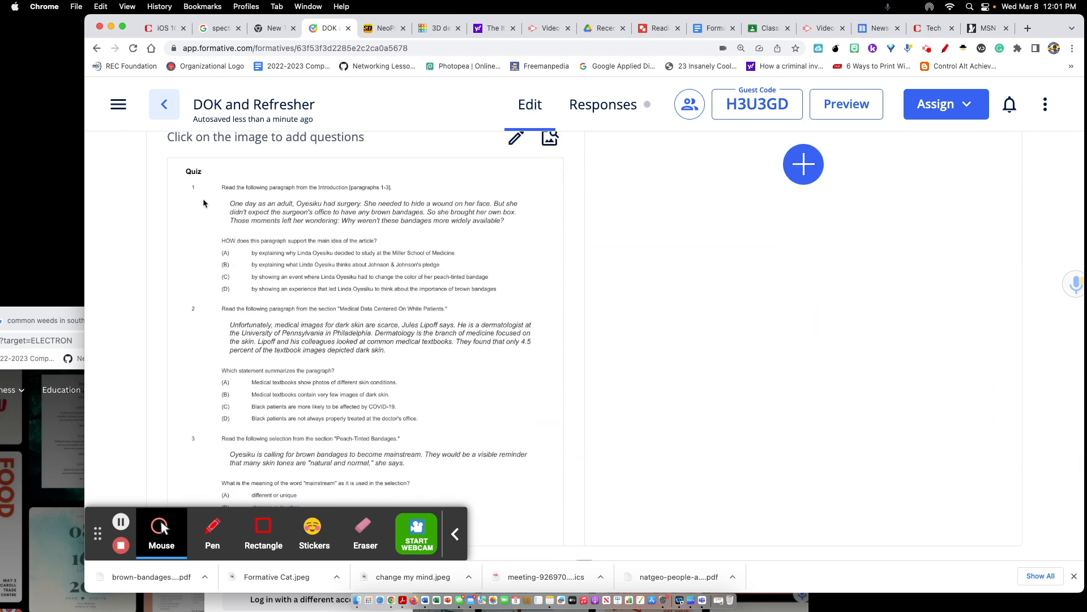
{"action": "scroll", "coordinate": [205, 194], "scroll_direction": "down", "scroll_amount": 1}
{"action": "scroll", "coordinate": [342, 308], "scroll_direction": "up", "scroll_amount": 1}
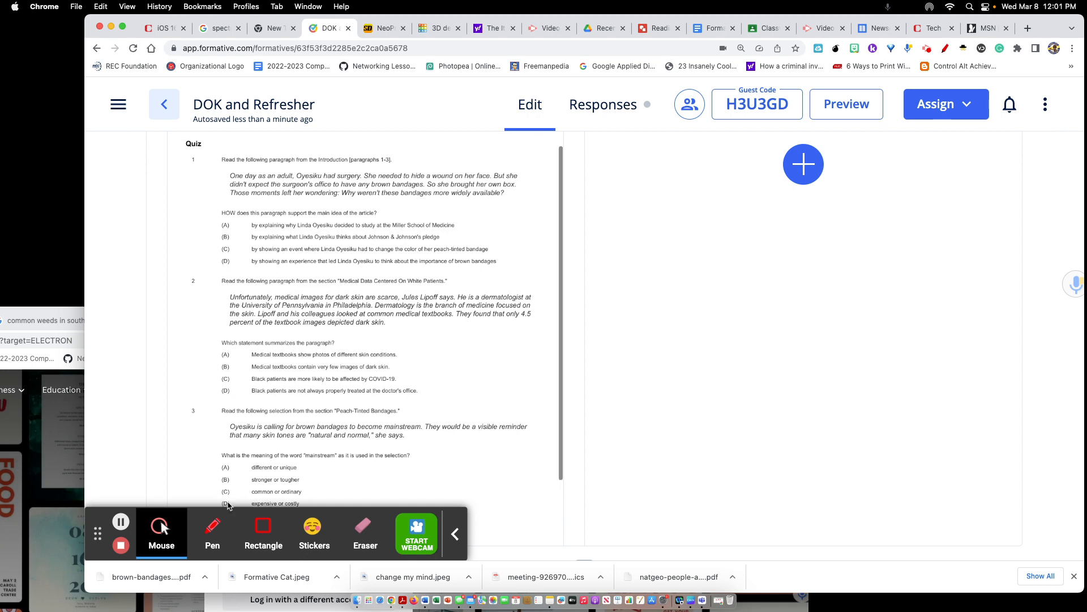
- Mark the quiz heading, question 1, its answer letters and the add-question control with the red pen, and clear the markings
{"action": "left_click", "coordinate": [213, 530]}
{"action": "mouse_move", "coordinate": [256, 148]}
{"action": "left_mouse_down"}
{"action": "mouse_move", "coordinate": [224, 139]}
{"action": "mouse_move", "coordinate": [258, 170]}
{"action": "mouse_move", "coordinate": [248, 194]}
{"action": "left_mouse_up"}
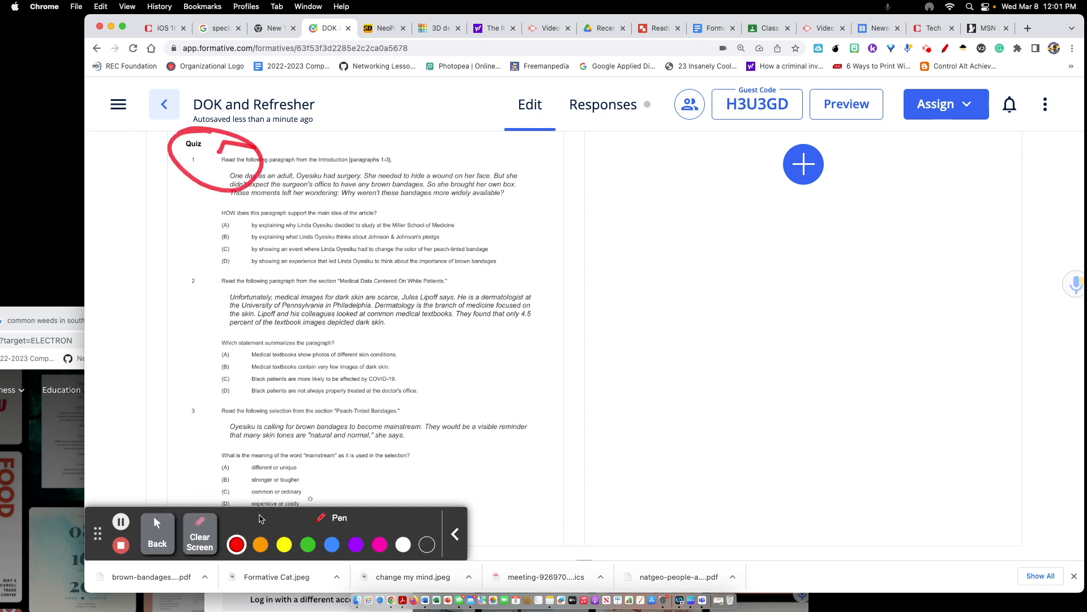
{"action": "left_click", "coordinate": [207, 531]}
{"action": "mouse_move", "coordinate": [201, 151]}
{"action": "left_mouse_down"}
{"action": "mouse_move", "coordinate": [183, 163]}
{"action": "mouse_move", "coordinate": [195, 153]}
{"action": "left_mouse_up"}
{"action": "mouse_move", "coordinate": [670, 164]}
{"action": "left_mouse_down"}
{"action": "mouse_move", "coordinate": [795, 148]}
{"action": "mouse_move", "coordinate": [713, 172]}
{"action": "left_mouse_up"}
{"action": "left_click_drag", "start_coordinate": [197, 158], "coordinate": [204, 149]}
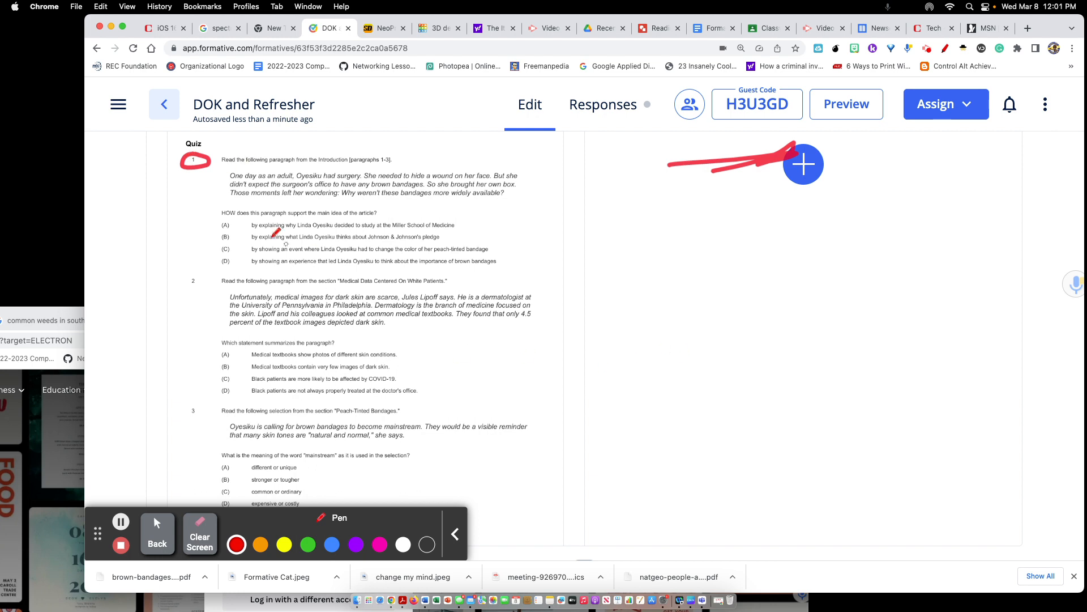
{"action": "mouse_move", "coordinate": [227, 205]}
{"action": "left_mouse_down"}
{"action": "mouse_move", "coordinate": [201, 254]}
{"action": "mouse_move", "coordinate": [256, 232]}
{"action": "mouse_move", "coordinate": [225, 207]}
{"action": "left_mouse_up"}
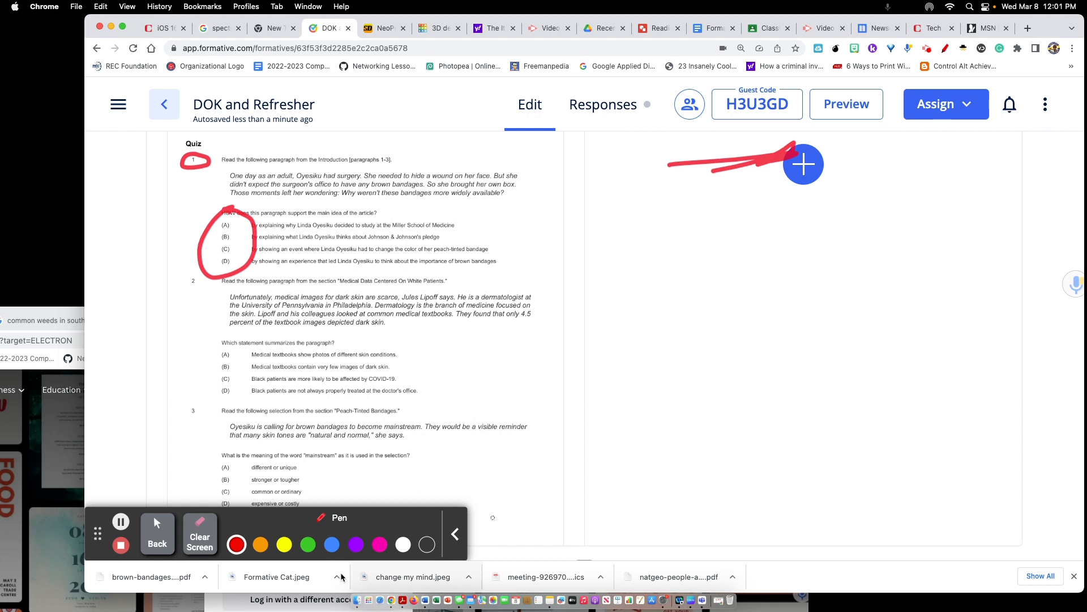
{"action": "left_click", "coordinate": [214, 547]}
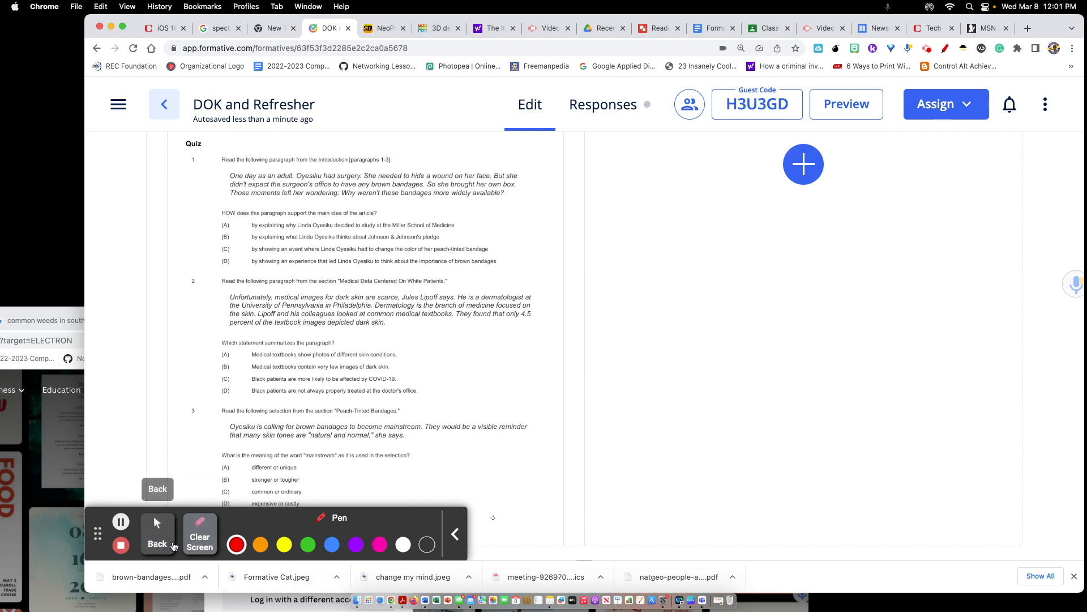
{"action": "left_click", "coordinate": [160, 543]}
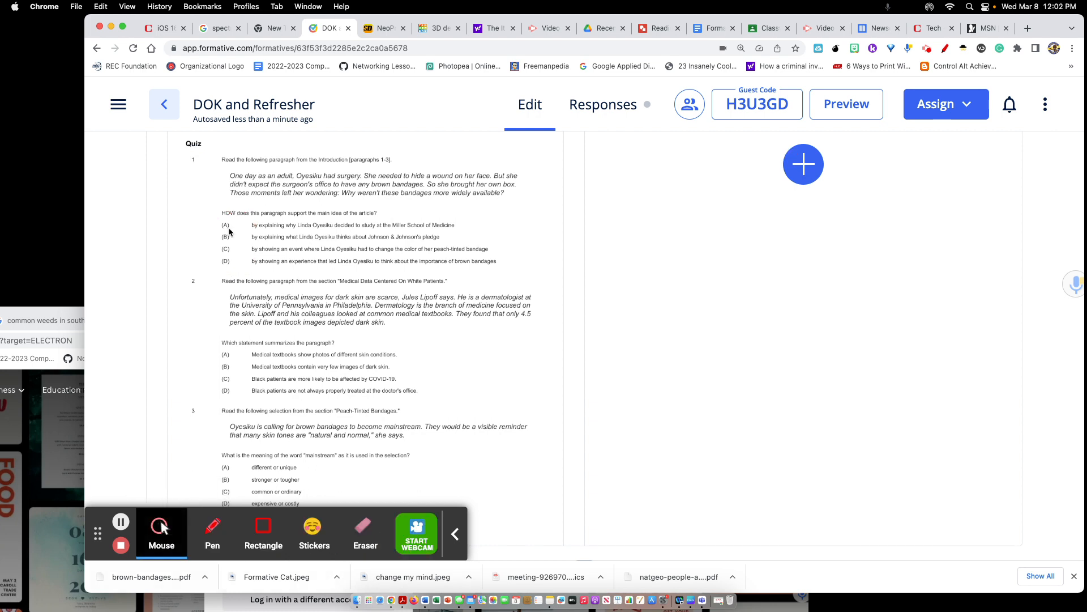
- Place a Multiple Choice question on the quiz page image at the number of quiz question 1
{"action": "left_click", "coordinate": [190, 157]}
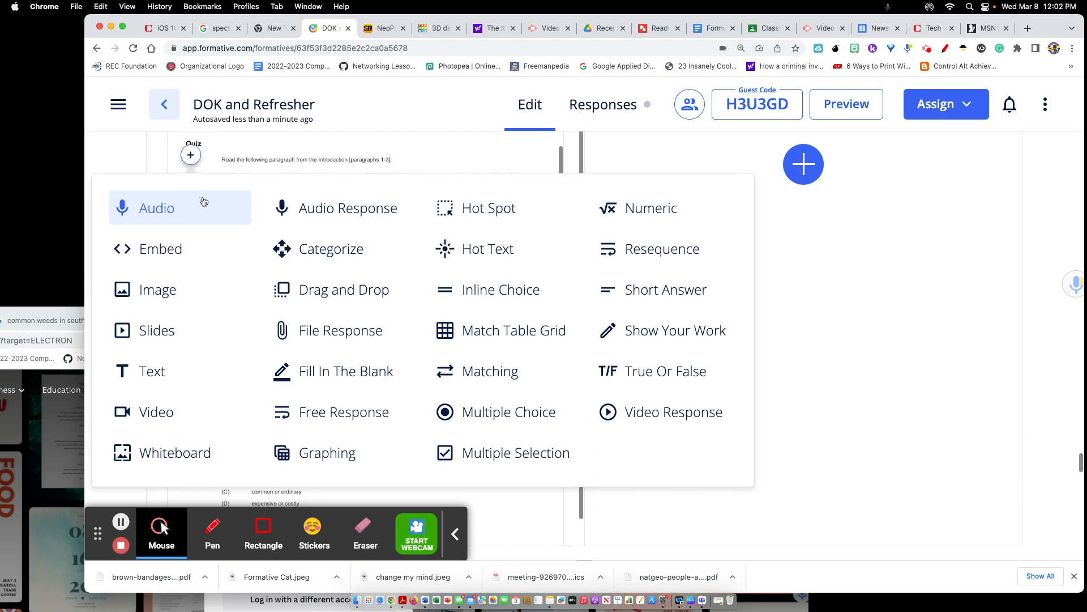
{"action": "left_click", "coordinate": [514, 418]}
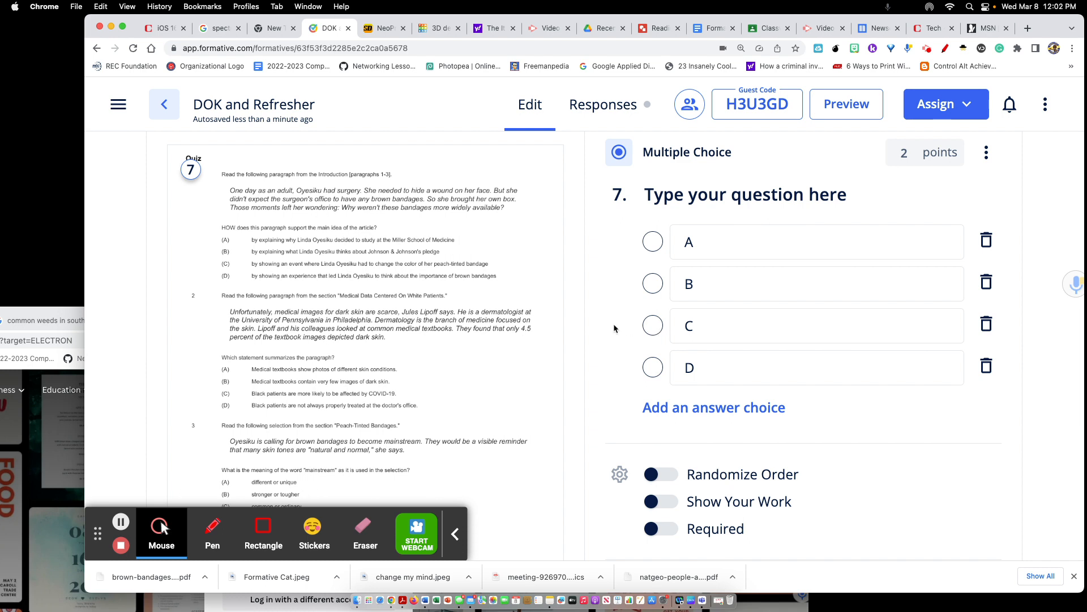
{"action": "scroll", "coordinate": [613, 324], "scroll_direction": "down", "scroll_amount": 1}
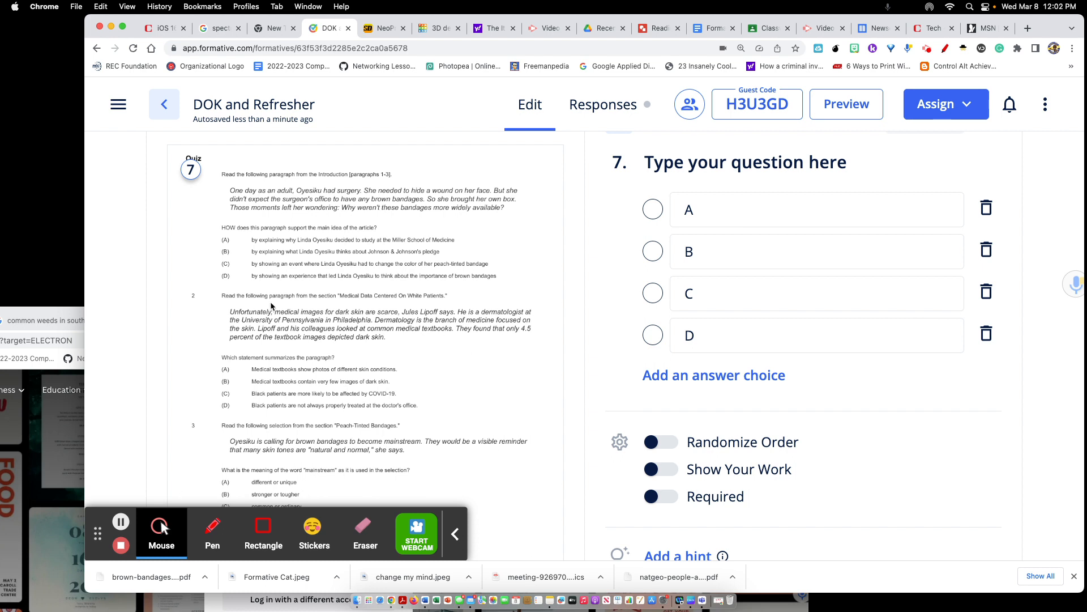
- Place Multiple Choice questions on the same page image at the numbers of quiz questions 2 and 3
{"action": "left_click", "coordinate": [192, 293]}
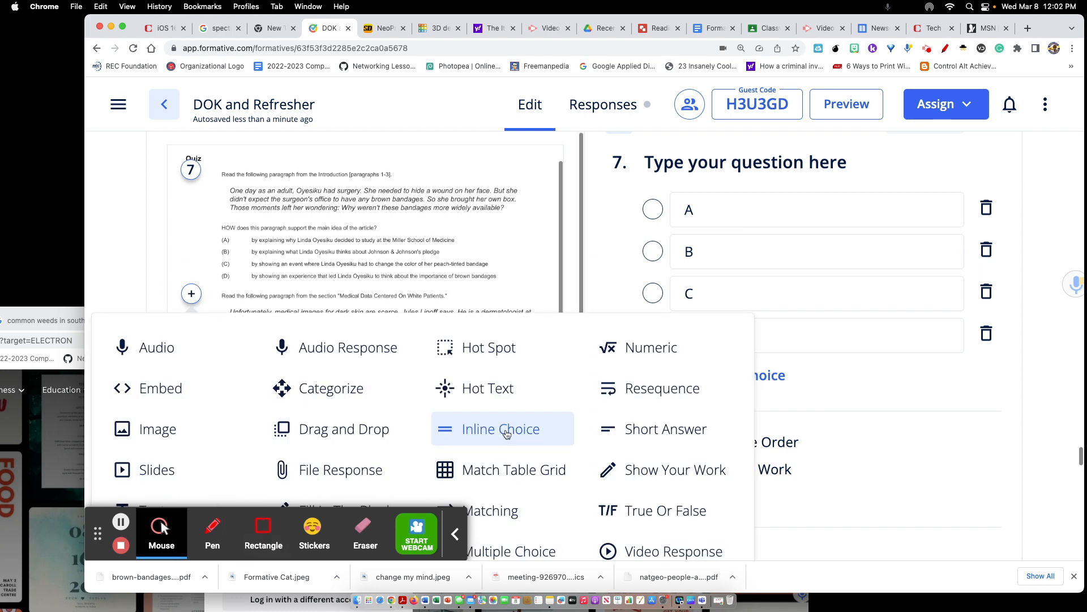
{"action": "left_click", "coordinate": [561, 552]}
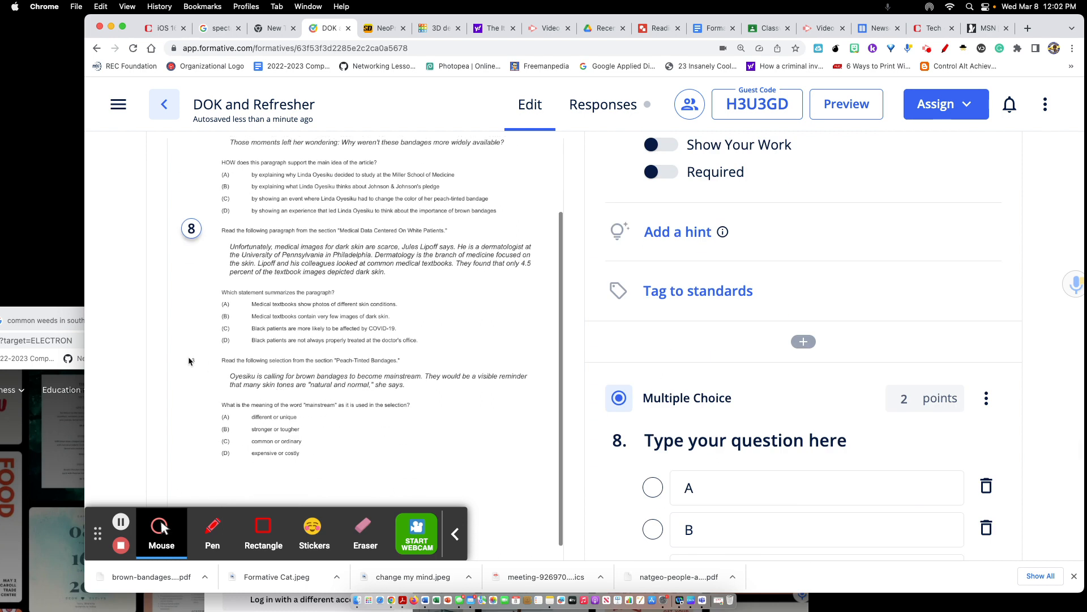
{"action": "left_click", "coordinate": [191, 360]}
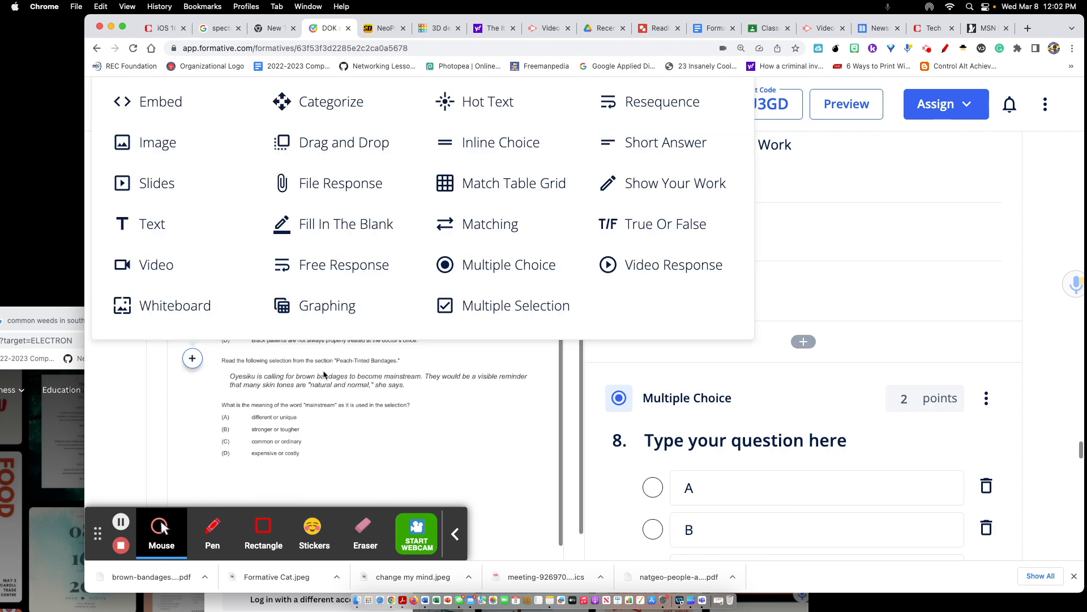
{"action": "left_click", "coordinate": [481, 278]}
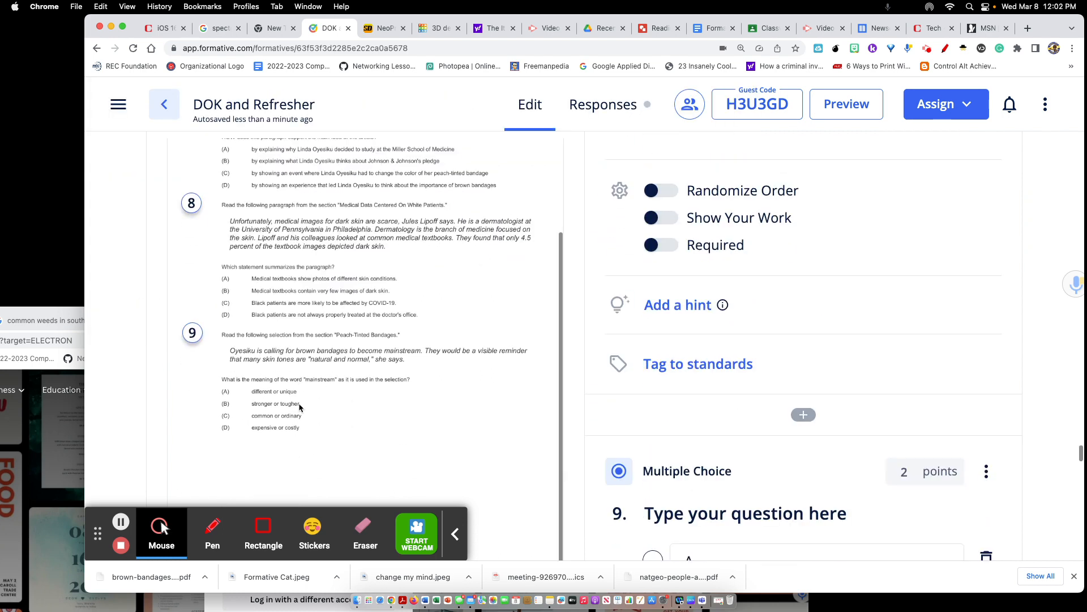
- Place a Multiple Choice question on the following page image at the number of quiz question 4
{"action": "scroll", "coordinate": [323, 402], "scroll_direction": "down", "scroll_amount": 10}
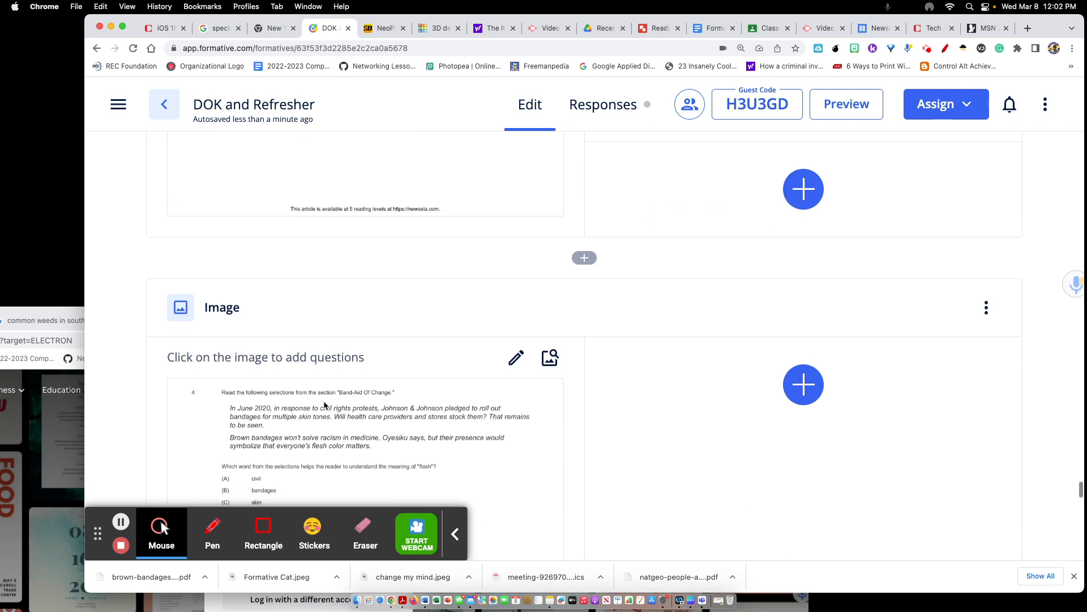
{"action": "left_click", "coordinate": [190, 388]}
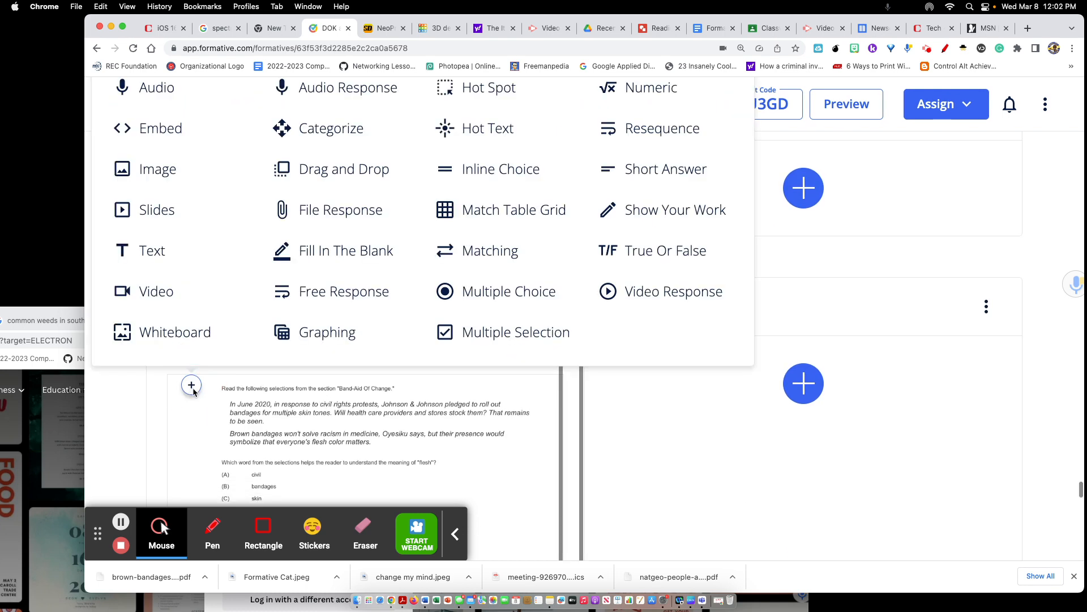
{"action": "left_click", "coordinate": [493, 294]}
{"action": "scroll", "coordinate": [379, 420], "scroll_direction": "down", "scroll_amount": 1}
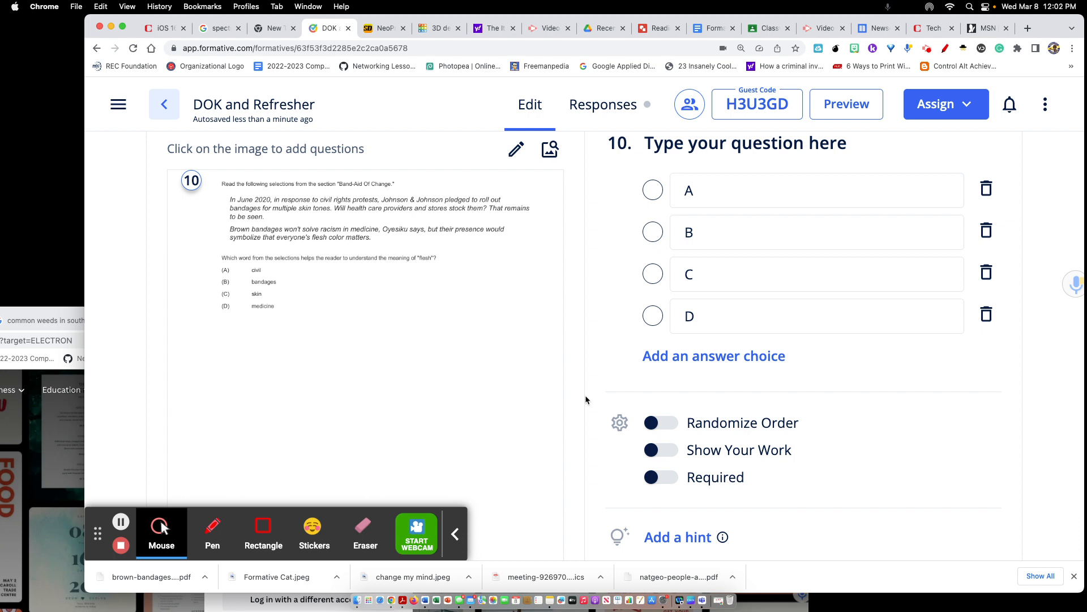
- Open the student preview and look through the formative down to the quiz page with question 7
{"action": "left_click", "coordinate": [846, 104]}
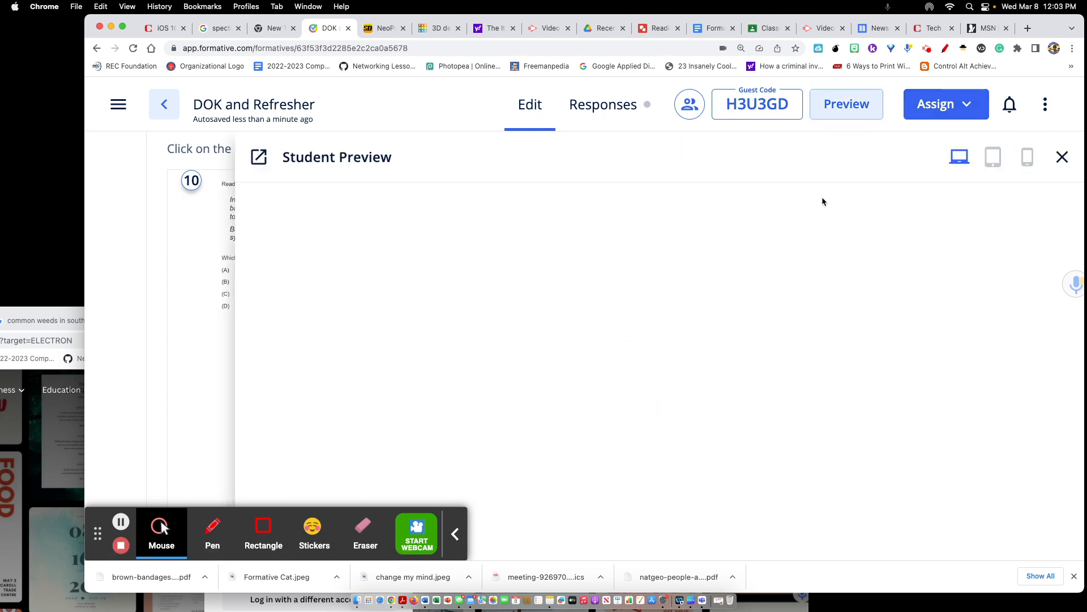
{"action": "scroll", "coordinate": [761, 376], "scroll_direction": "down", "scroll_amount": 15}
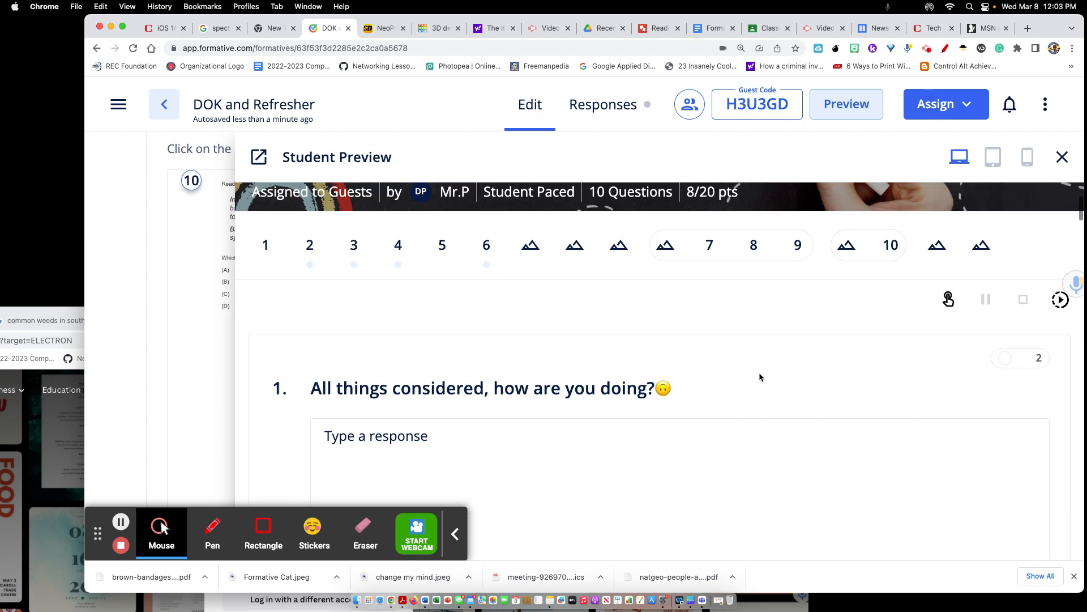
{"action": "scroll", "coordinate": [761, 376], "scroll_direction": "down", "scroll_amount": 15}
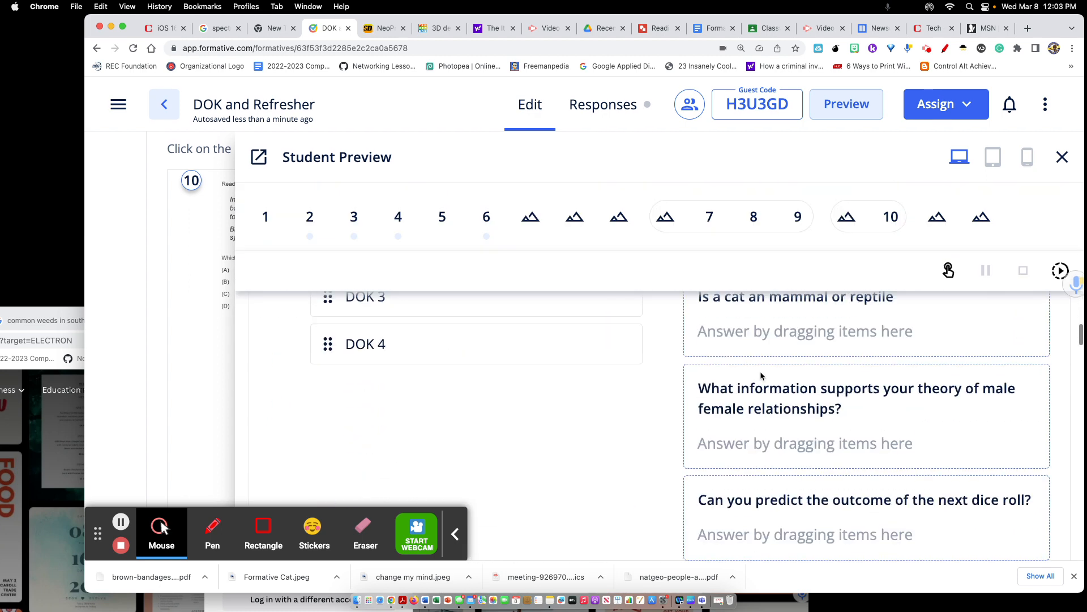
{"action": "scroll", "coordinate": [760, 376], "scroll_direction": "down", "scroll_amount": 15}
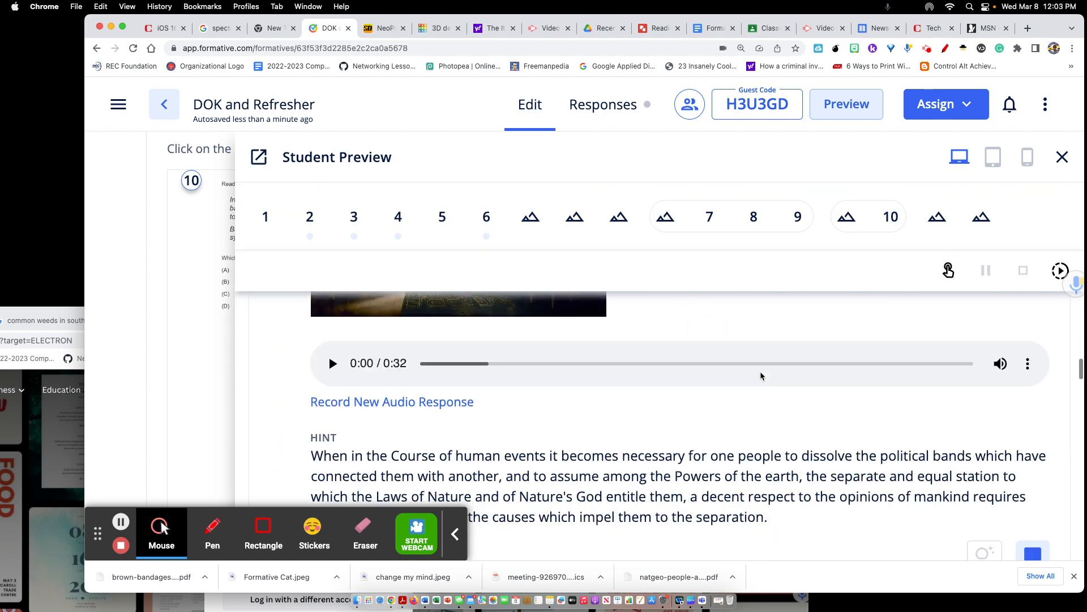
{"action": "scroll", "coordinate": [761, 376], "scroll_direction": "down", "scroll_amount": 15}
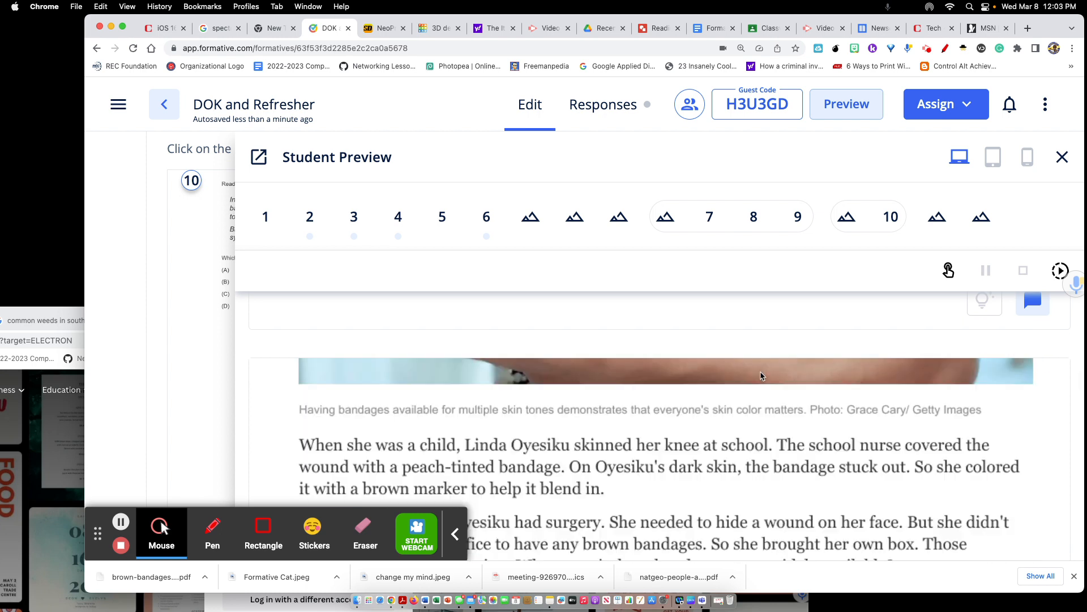
{"action": "scroll", "coordinate": [760, 372], "scroll_direction": "down", "scroll_amount": 5}
{"action": "scroll", "coordinate": [760, 372], "scroll_direction": "up", "scroll_amount": 6}
{"action": "scroll", "coordinate": [760, 372], "scroll_direction": "down", "scroll_amount": 2}
{"action": "scroll", "coordinate": [760, 375], "scroll_direction": "down", "scroll_amount": 4}
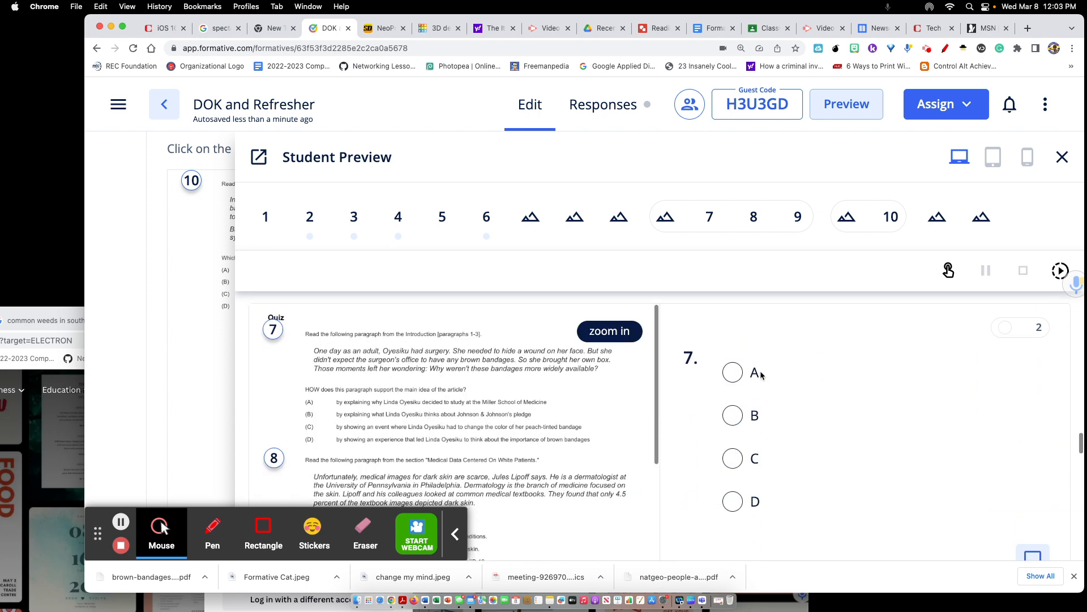
- Mark question 7's number, its printed answer letters and the matching answer choices with the red pen, and clear the markings
{"action": "left_click", "coordinate": [213, 530]}
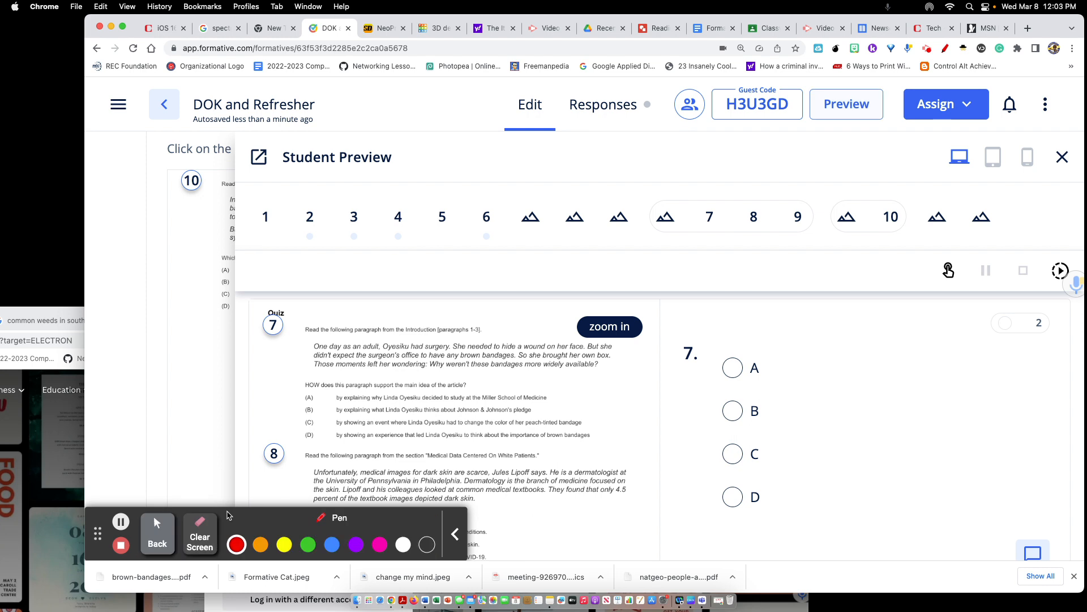
{"action": "mouse_move", "coordinate": [317, 303]}
{"action": "left_mouse_down"}
{"action": "mouse_move", "coordinate": [267, 303]}
{"action": "mouse_move", "coordinate": [320, 310]}
{"action": "left_mouse_up"}
{"action": "mouse_move", "coordinate": [317, 371]}
{"action": "left_mouse_down"}
{"action": "mouse_move", "coordinate": [295, 456]}
{"action": "mouse_move", "coordinate": [317, 374]}
{"action": "mouse_move", "coordinate": [569, 356]}
{"action": "left_mouse_up"}
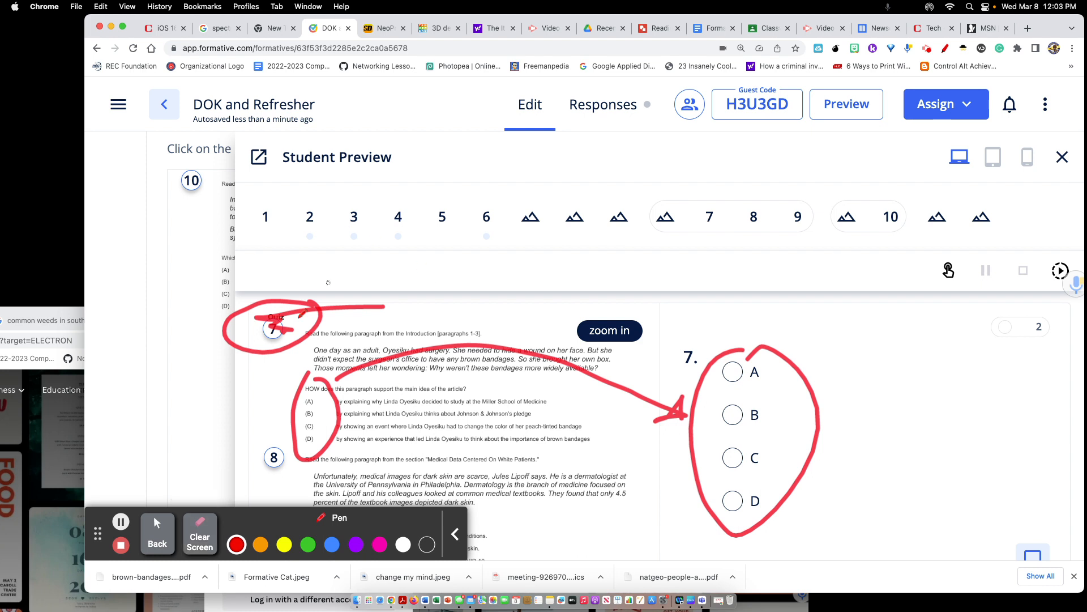
{"action": "left_click", "coordinate": [210, 538]}
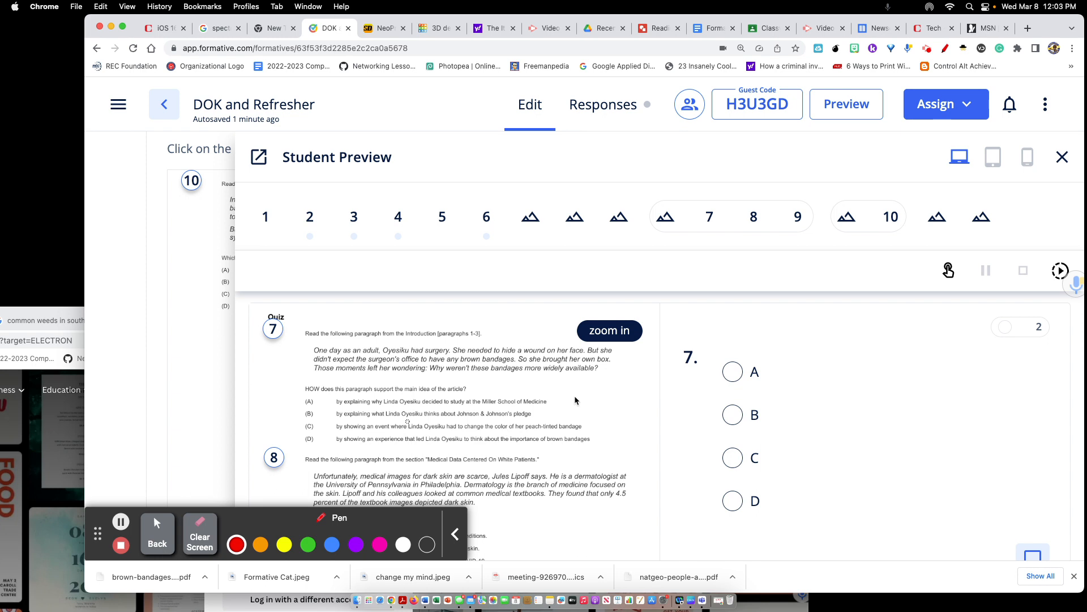
{"action": "scroll", "coordinate": [669, 382], "scroll_direction": "up", "scroll_amount": 1}
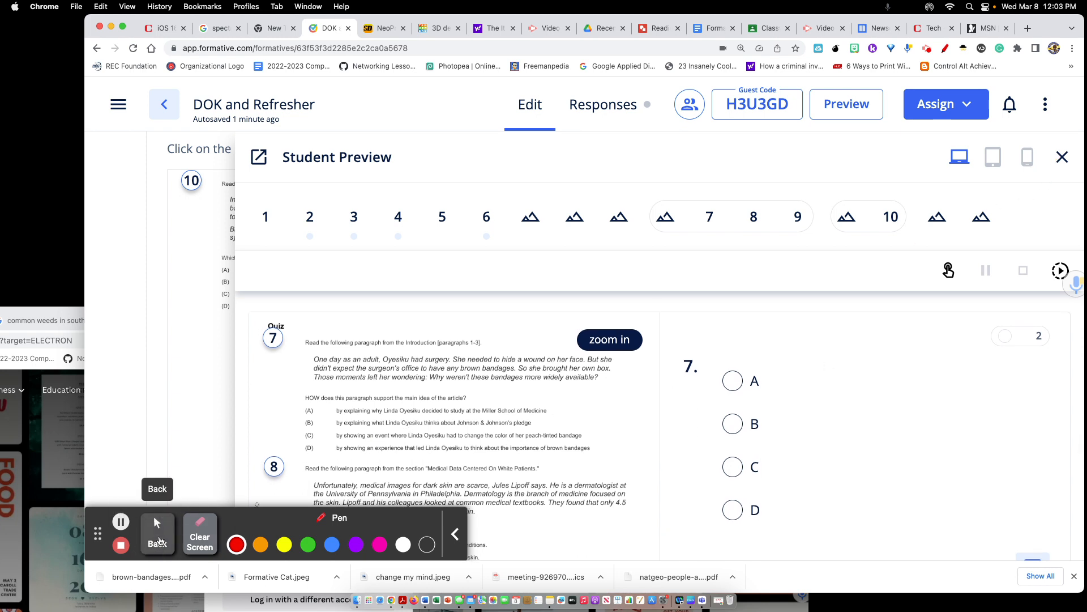
{"action": "left_click", "coordinate": [169, 542]}
- Check the answer choices through question 9 in the student preview, view the document in tablet size, and close the preview
{"action": "scroll", "coordinate": [838, 365], "scroll_direction": "down", "scroll_amount": 3}
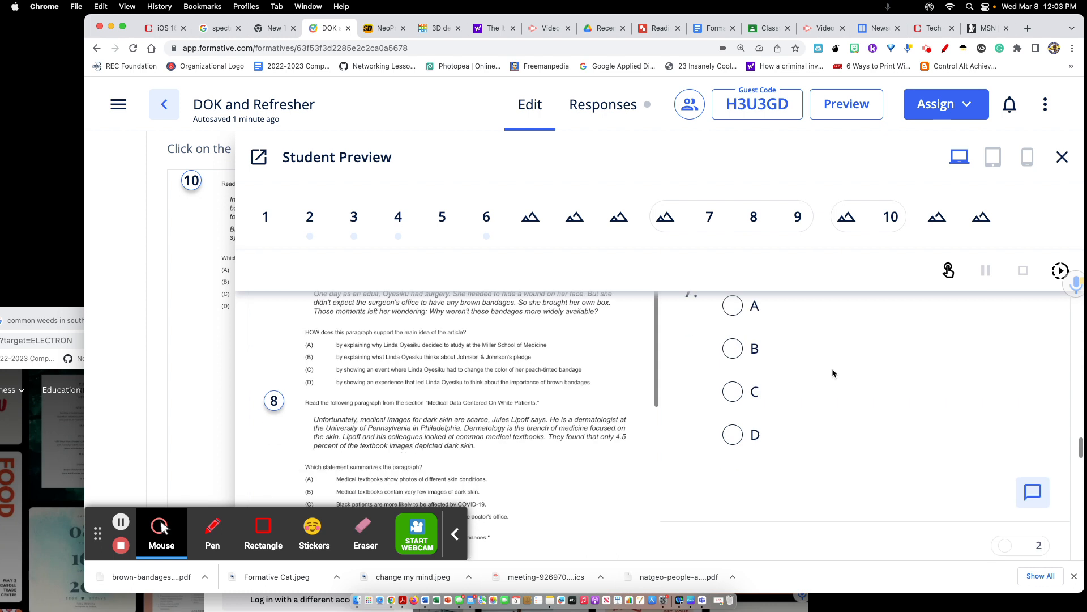
{"action": "scroll", "coordinate": [559, 396], "scroll_direction": "down", "scroll_amount": 10}
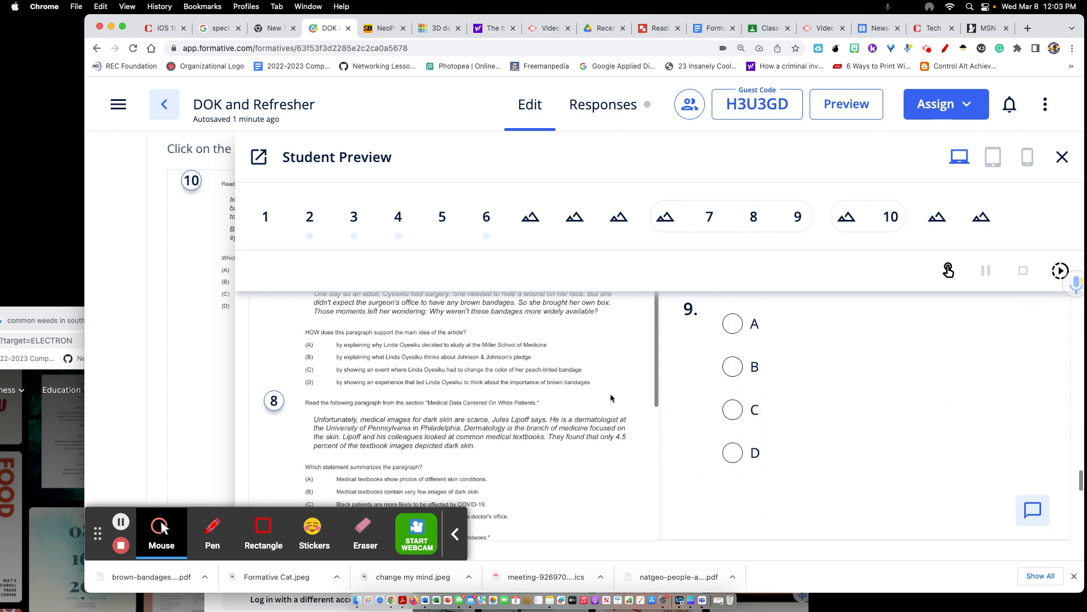
{"action": "scroll", "coordinate": [691, 416], "scroll_direction": "up", "scroll_amount": 1}
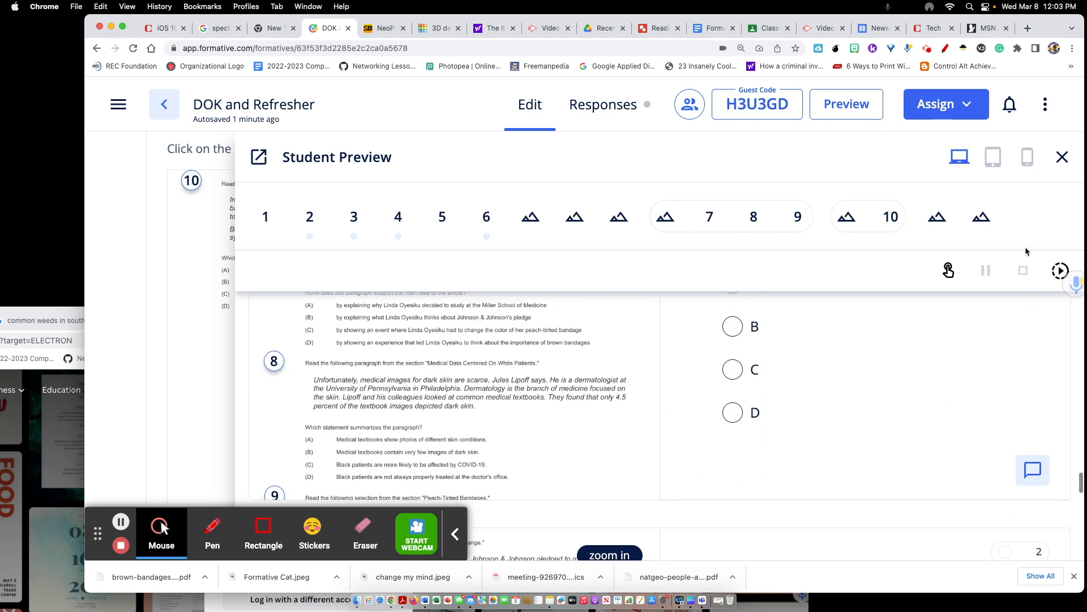
{"action": "left_click", "coordinate": [990, 151]}
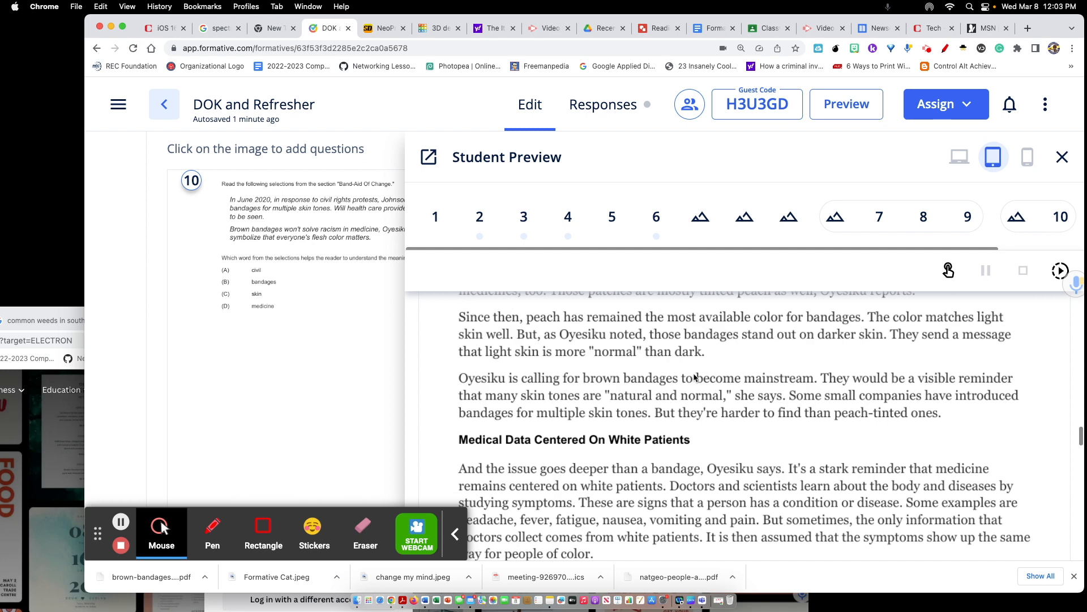
{"action": "scroll", "coordinate": [693, 373], "scroll_direction": "down", "scroll_amount": 15}
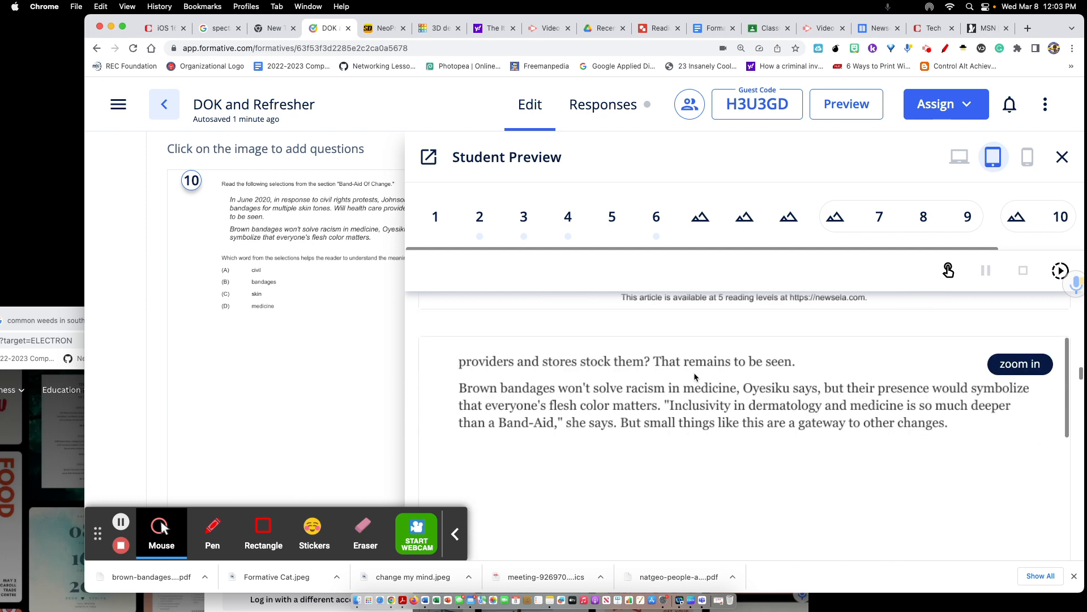
{"action": "scroll", "coordinate": [695, 372], "scroll_direction": "up", "scroll_amount": 5}
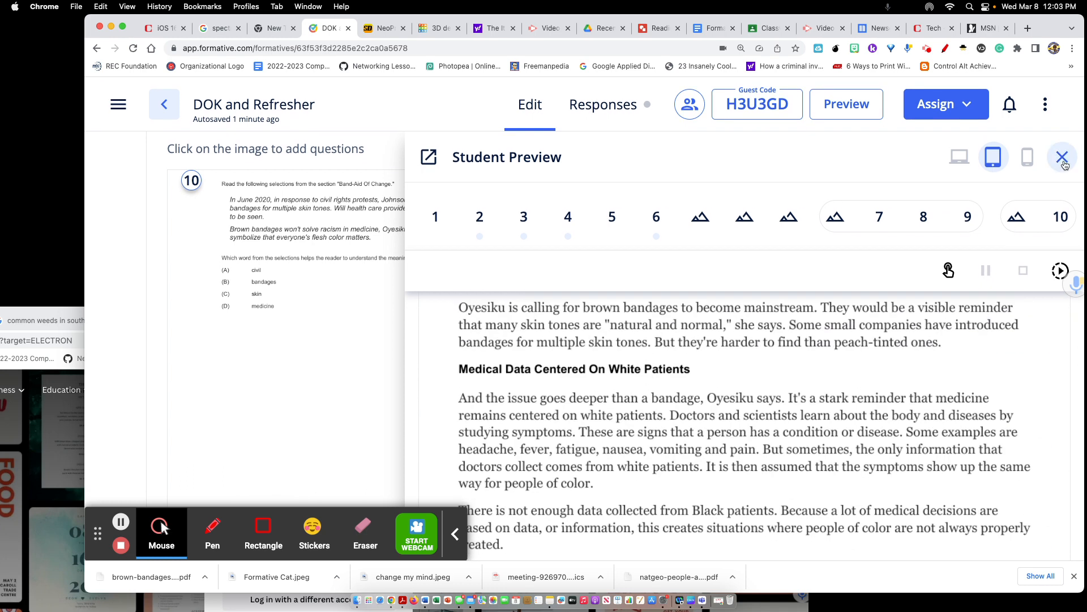
{"action": "left_click", "coordinate": [1062, 159]}
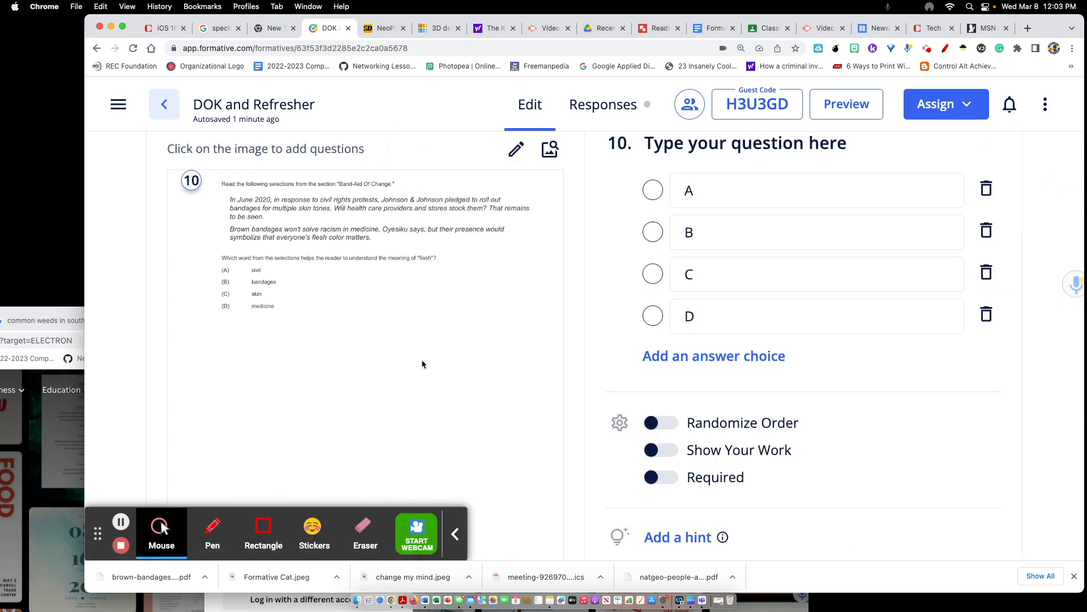
- Circle question 1's answer choices on the Answer Key page image with the red pen, and clear the marking
{"action": "scroll", "coordinate": [531, 291], "scroll_direction": "down", "scroll_amount": 10}
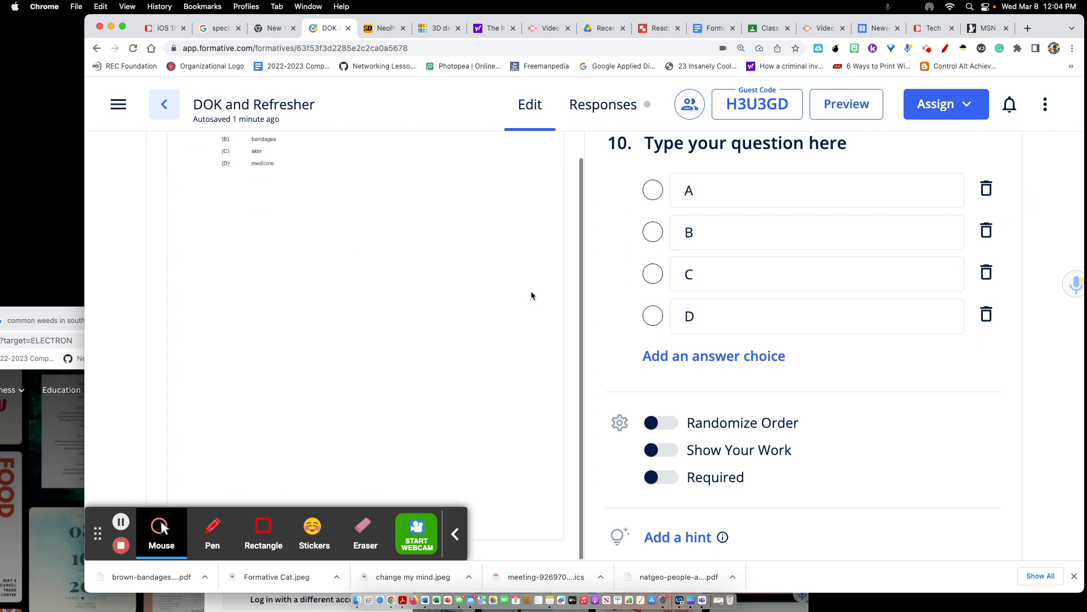
{"action": "scroll", "coordinate": [529, 292], "scroll_direction": "up", "scroll_amount": 5}
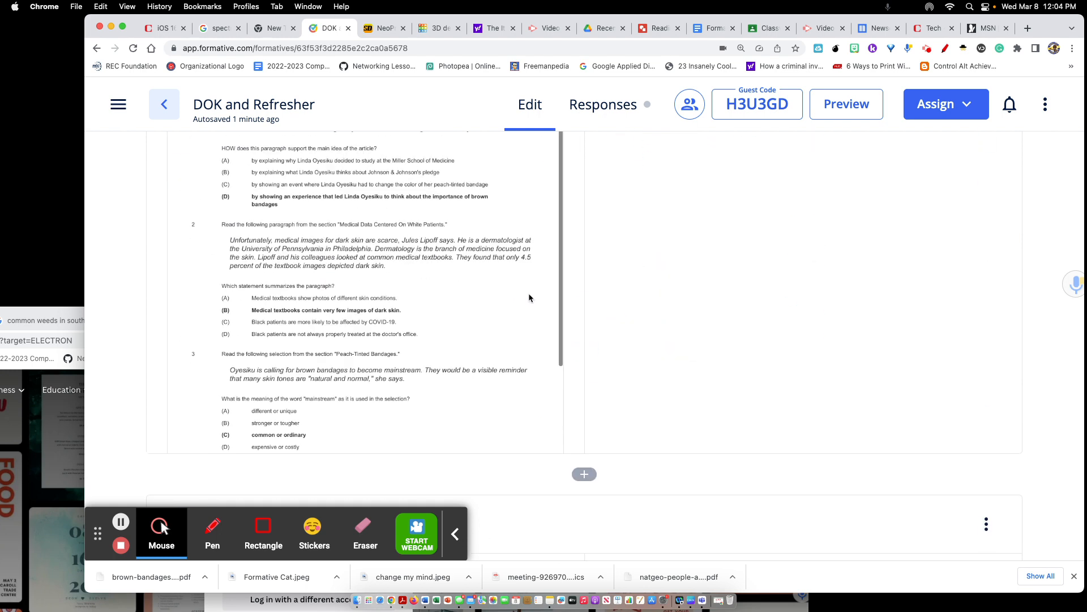
{"action": "scroll", "coordinate": [189, 216], "scroll_direction": "down", "scroll_amount": 1}
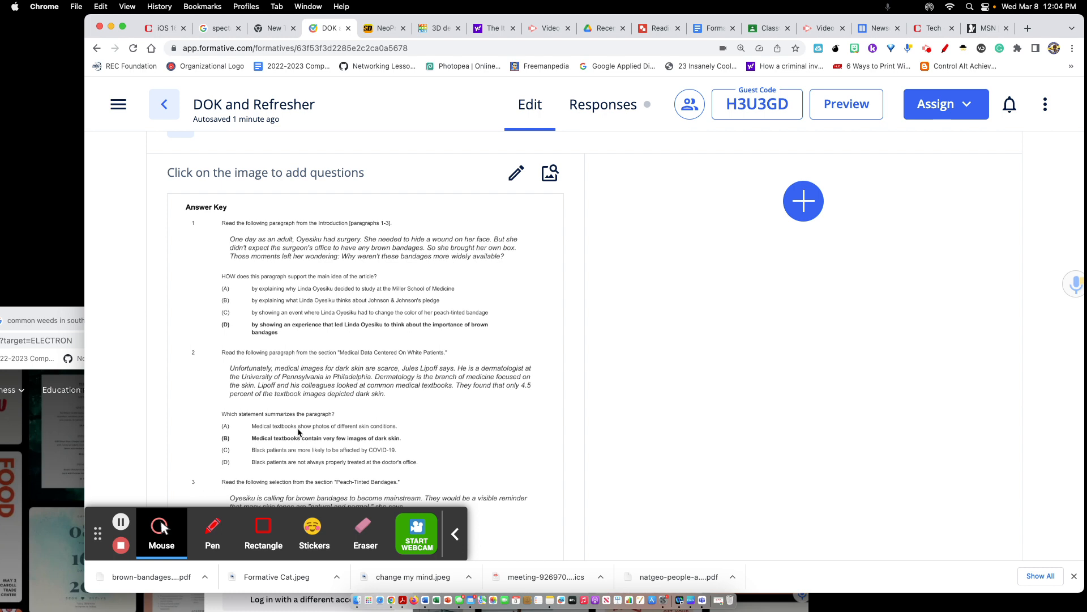
{"action": "left_click", "coordinate": [213, 530]}
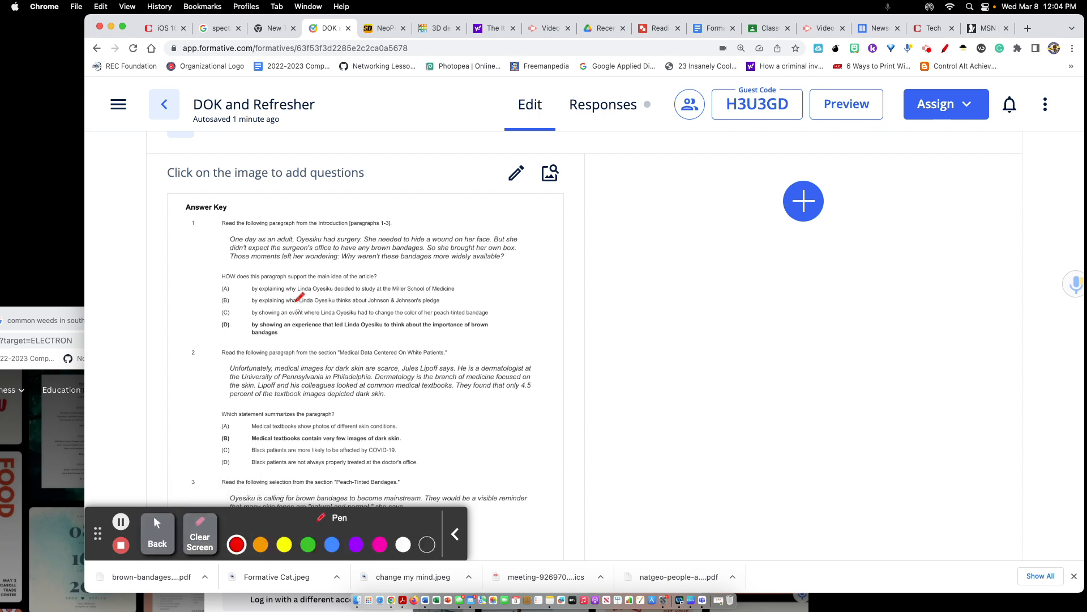
{"action": "left_click_drag", "start_coordinate": [255, 240], "coordinate": [225, 357]}
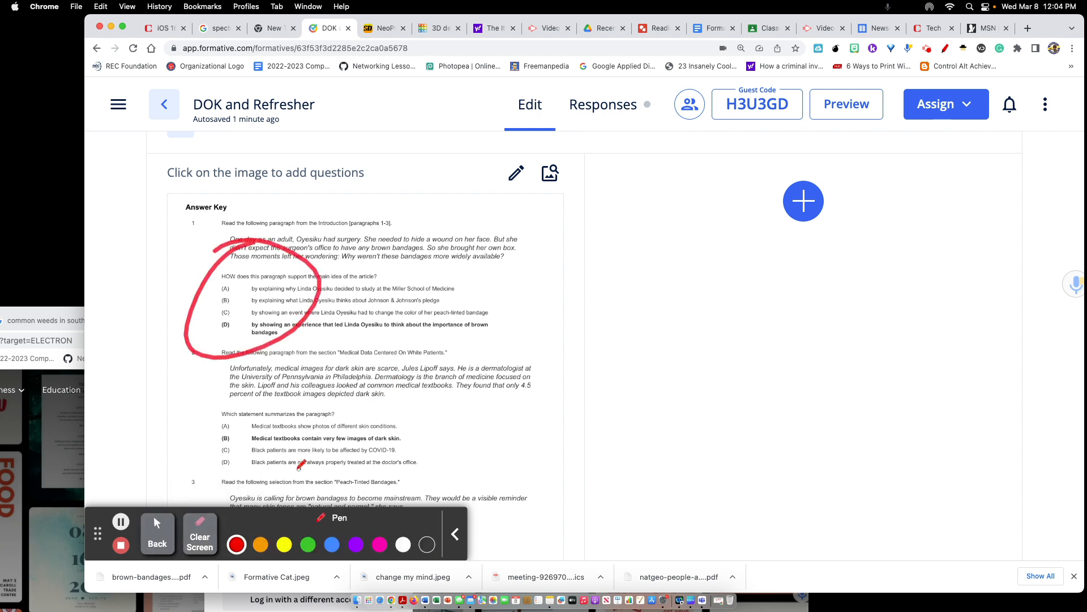
{"action": "left_click", "coordinate": [199, 535]}
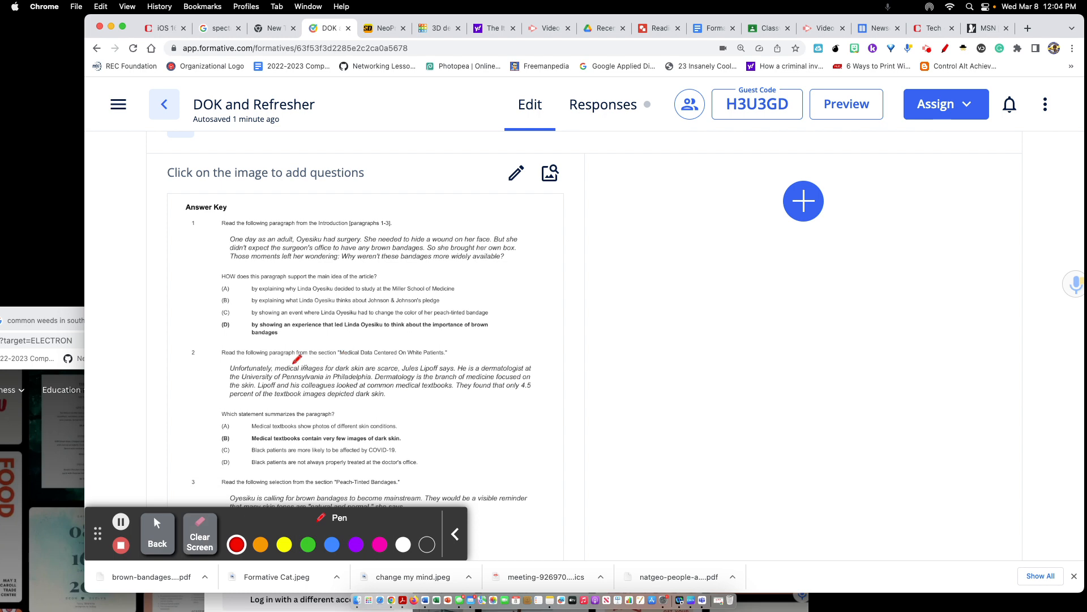
- Circle answer D of question 1 and the answer letters of question 2 on the Answer Key page in red
{"action": "left_click_drag", "start_coordinate": [220, 334], "coordinate": [249, 325]}
{"action": "mouse_move", "coordinate": [233, 410]}
{"action": "left_mouse_down"}
{"action": "mouse_move", "coordinate": [257, 448]}
{"action": "mouse_move", "coordinate": [265, 414]}
{"action": "left_mouse_up"}
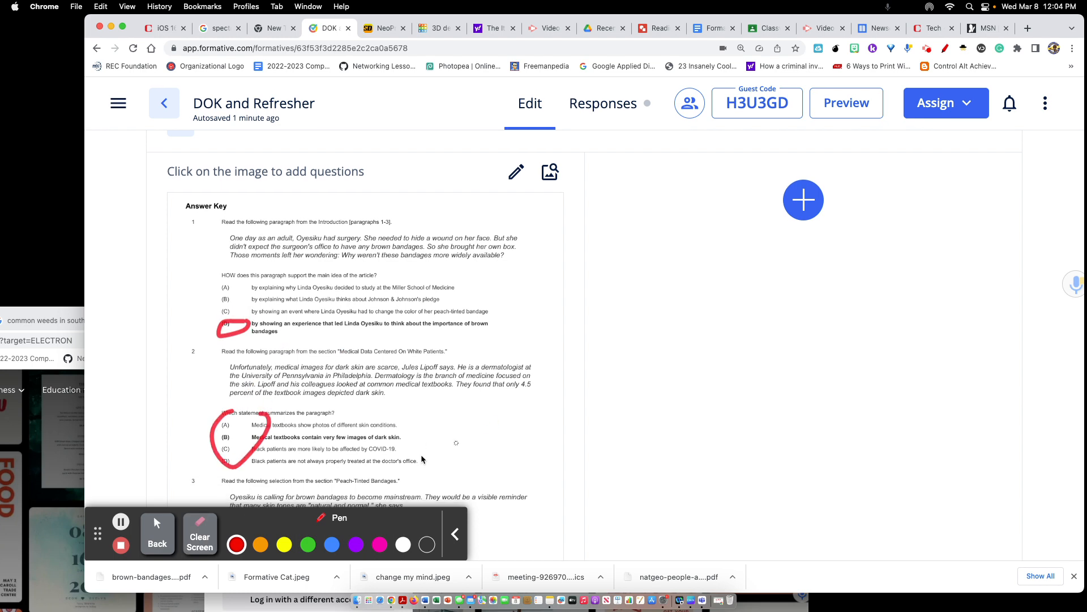
{"action": "left_click", "coordinate": [157, 536]}
- Examine the Answer Key entries for questions 3 and 4 across the two answer key page images
{"action": "scroll", "coordinate": [369, 403], "scroll_direction": "down", "scroll_amount": 3}
{"action": "scroll", "coordinate": [360, 401], "scroll_direction": "down", "scroll_amount": 2}
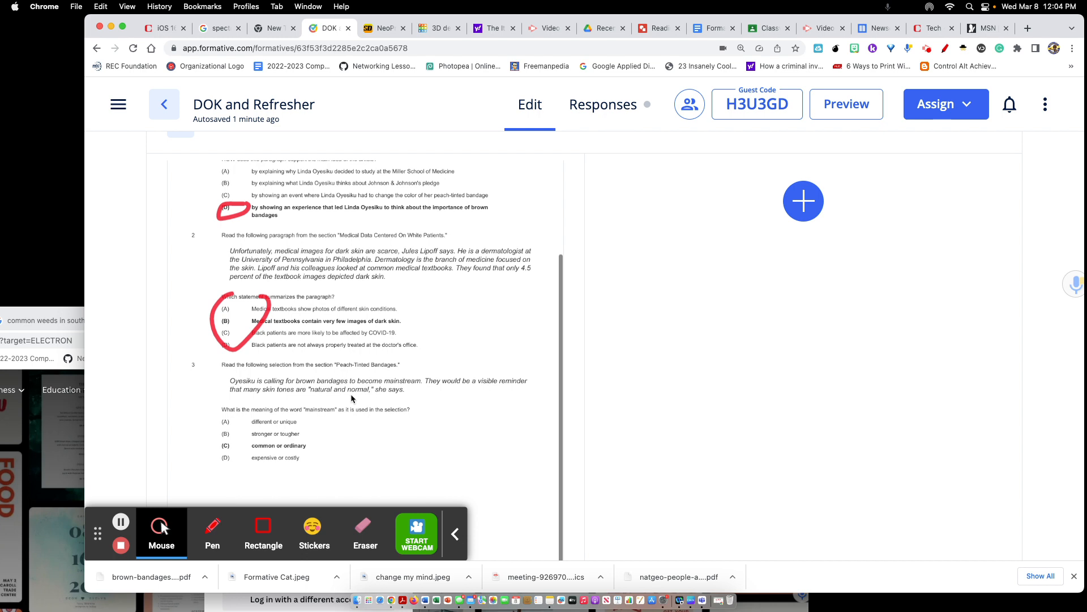
{"action": "scroll", "coordinate": [280, 460], "scroll_direction": "down", "scroll_amount": 1}
{"action": "scroll", "coordinate": [339, 392], "scroll_direction": "down", "scroll_amount": 15}
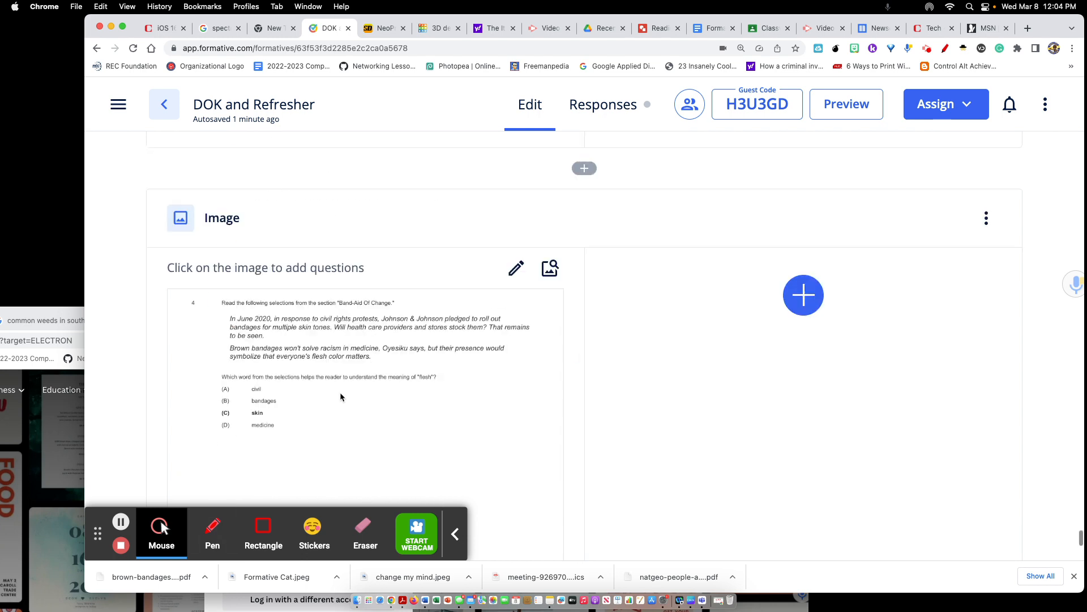
{"action": "scroll", "coordinate": [438, 353], "scroll_direction": "up", "scroll_amount": 10}
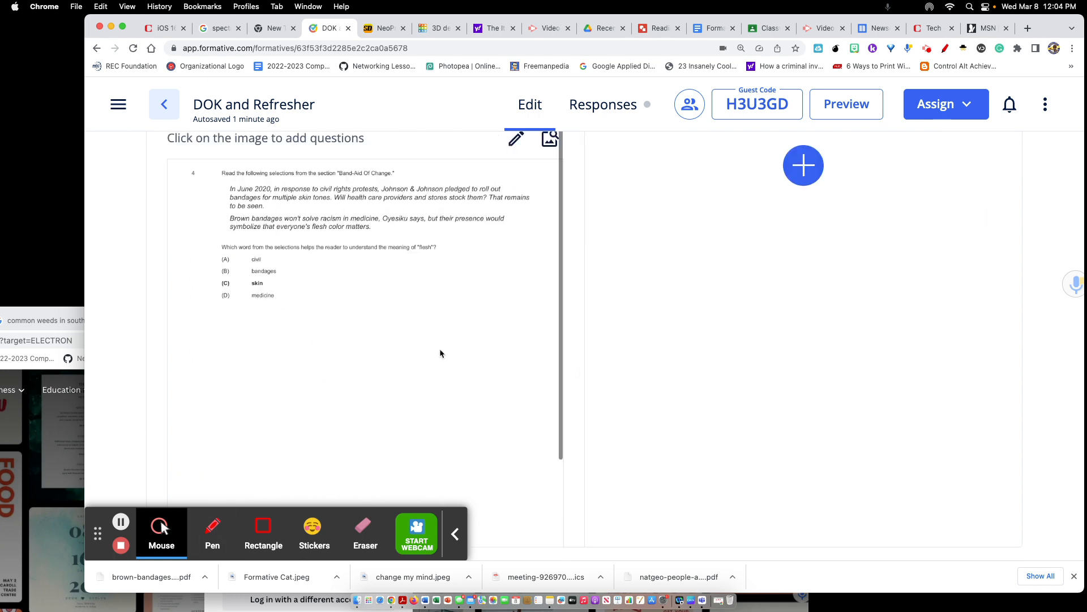
{"action": "scroll", "coordinate": [459, 355], "scroll_direction": "up", "scroll_amount": 1}
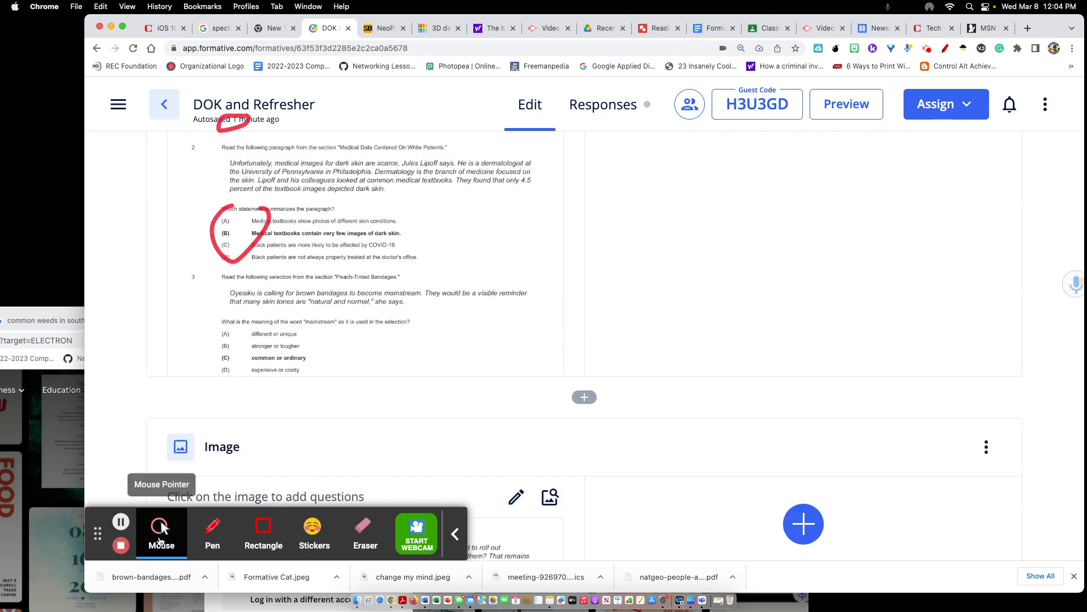
- Try to erase the red markings on the Answer Key page and return to the mouse pointer with click highlighting
{"action": "left_click", "coordinate": [353, 524]}
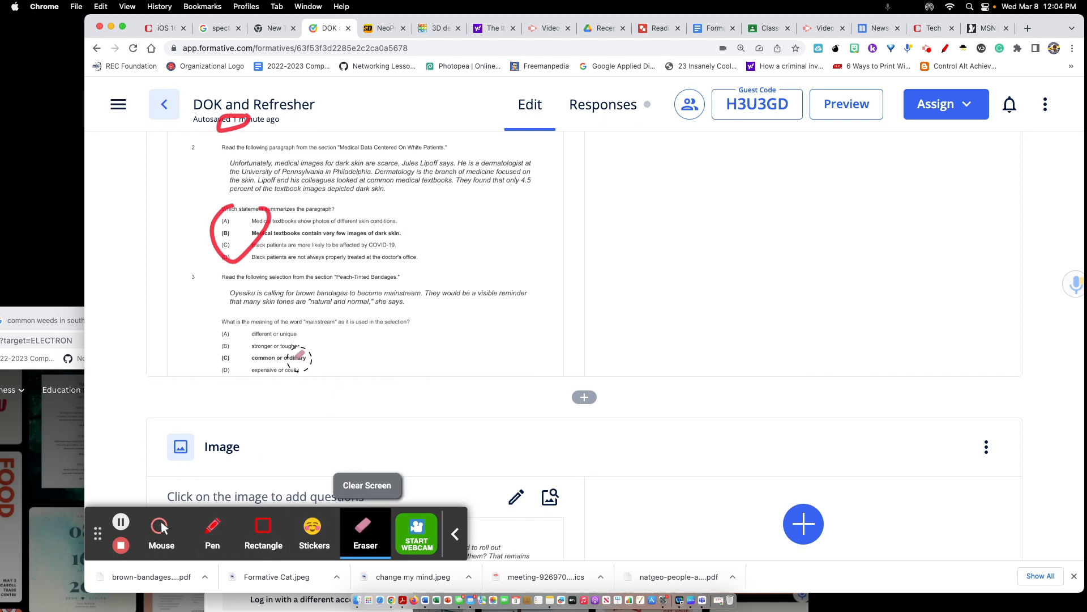
{"action": "left_click", "coordinate": [165, 527]}
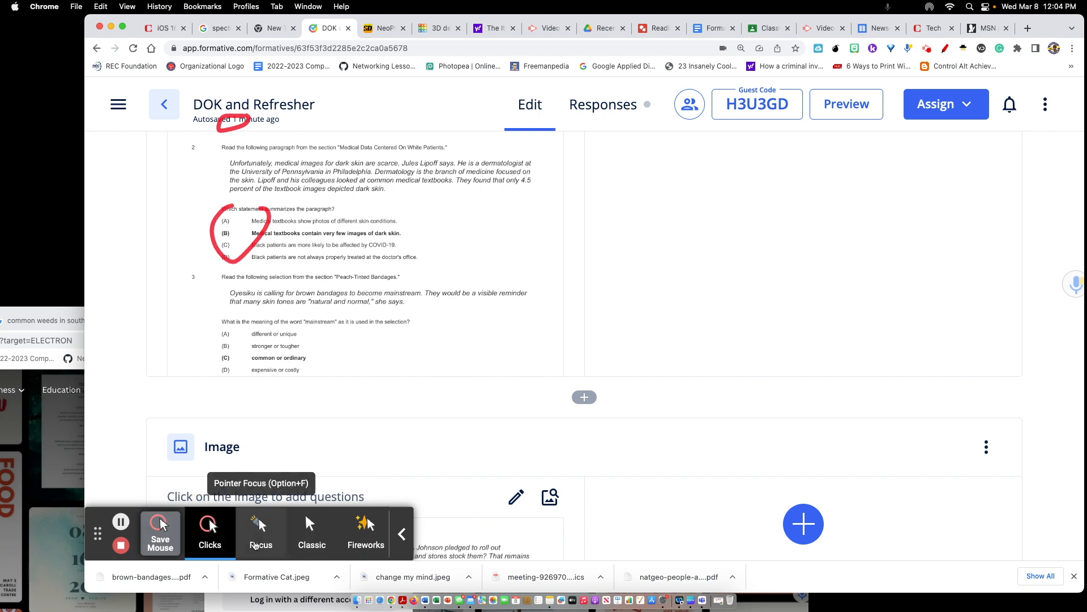
{"action": "left_click", "coordinate": [410, 542]}
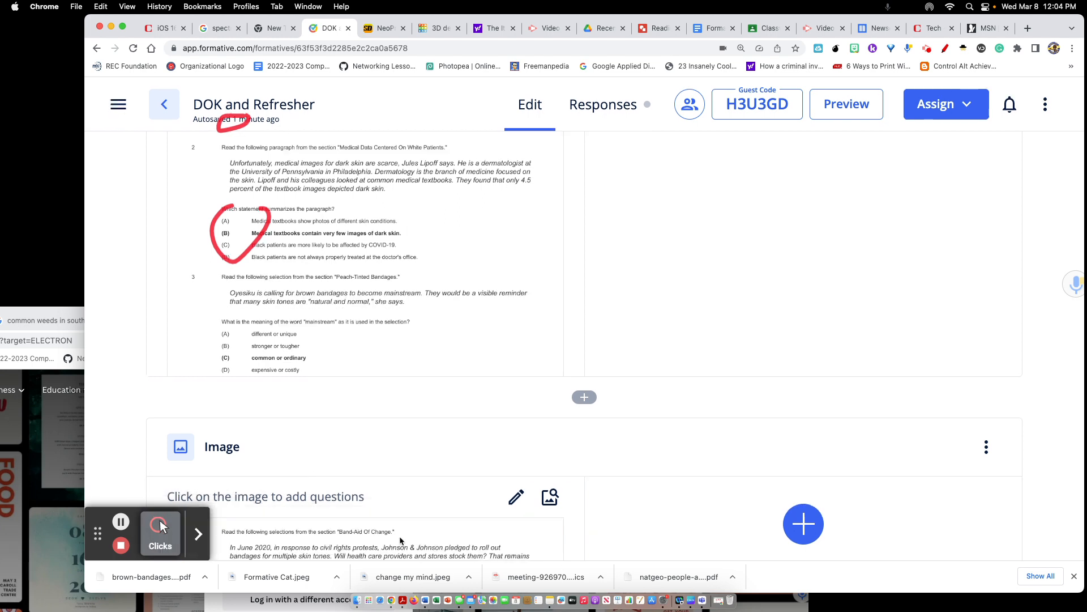
{"action": "left_click", "coordinate": [205, 541]}
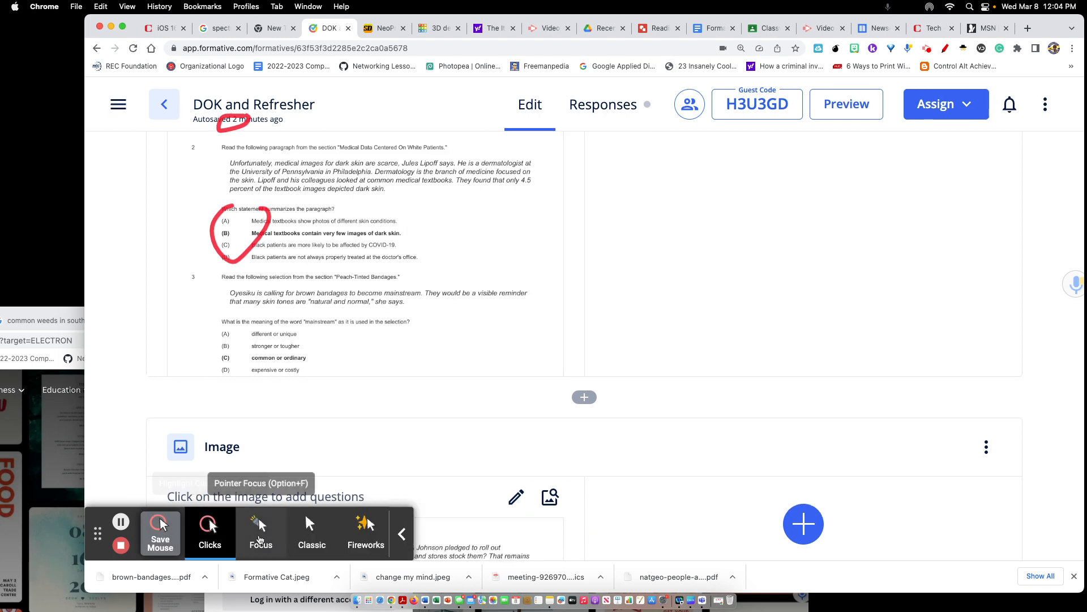
- Mark D as the correct answer for multiple-choice question 7 beside the quiz page image
{"action": "scroll", "coordinate": [436, 255], "scroll_direction": "up", "scroll_amount": 3}
{"action": "scroll", "coordinate": [431, 268], "scroll_direction": "down", "scroll_amount": 15}
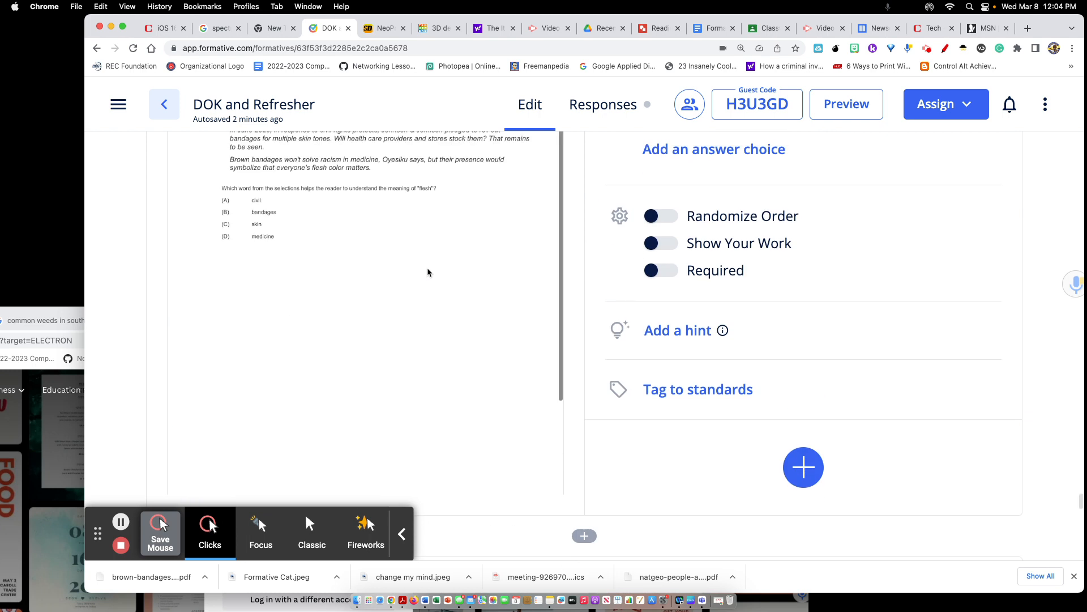
{"action": "scroll", "coordinate": [453, 334], "scroll_direction": "up", "scroll_amount": 5}
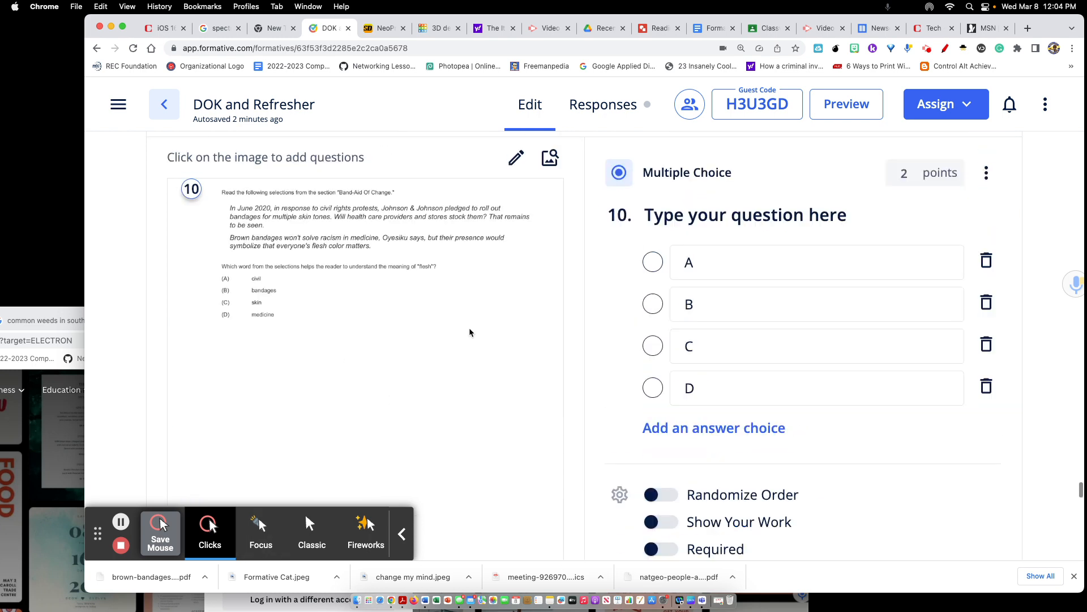
{"action": "scroll", "coordinate": [591, 346], "scroll_direction": "up", "scroll_amount": 15}
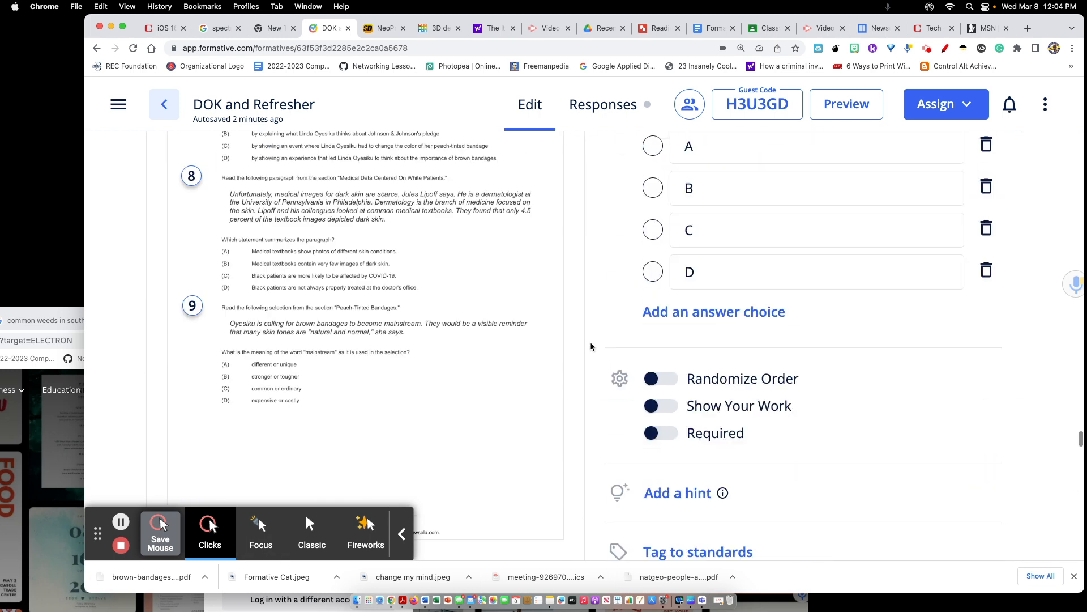
{"action": "scroll", "coordinate": [591, 345], "scroll_direction": "down", "scroll_amount": 7}
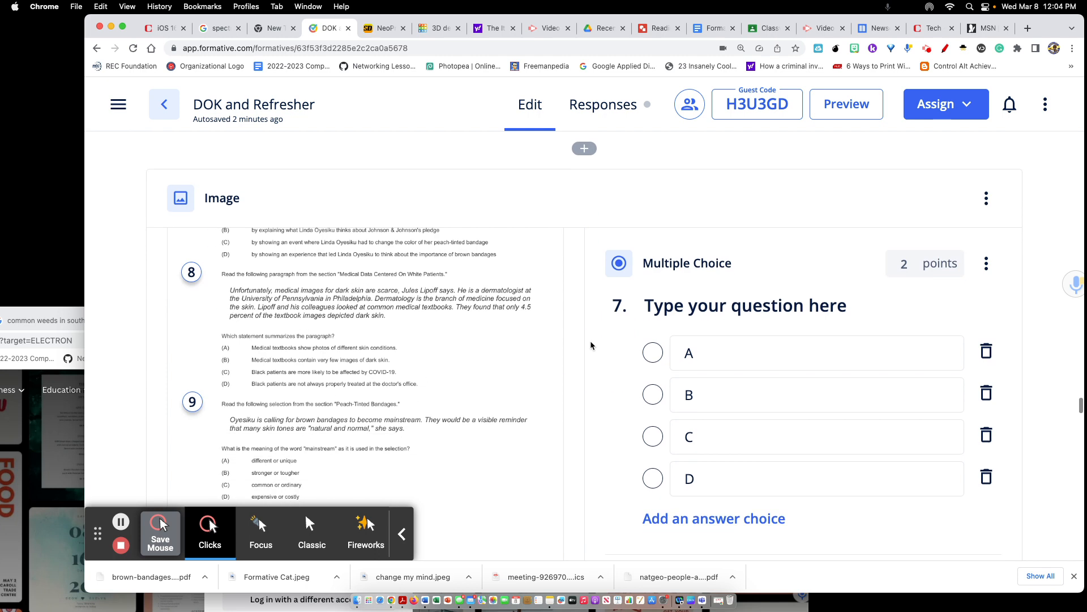
{"action": "scroll", "coordinate": [421, 359], "scroll_direction": "down", "scroll_amount": 2}
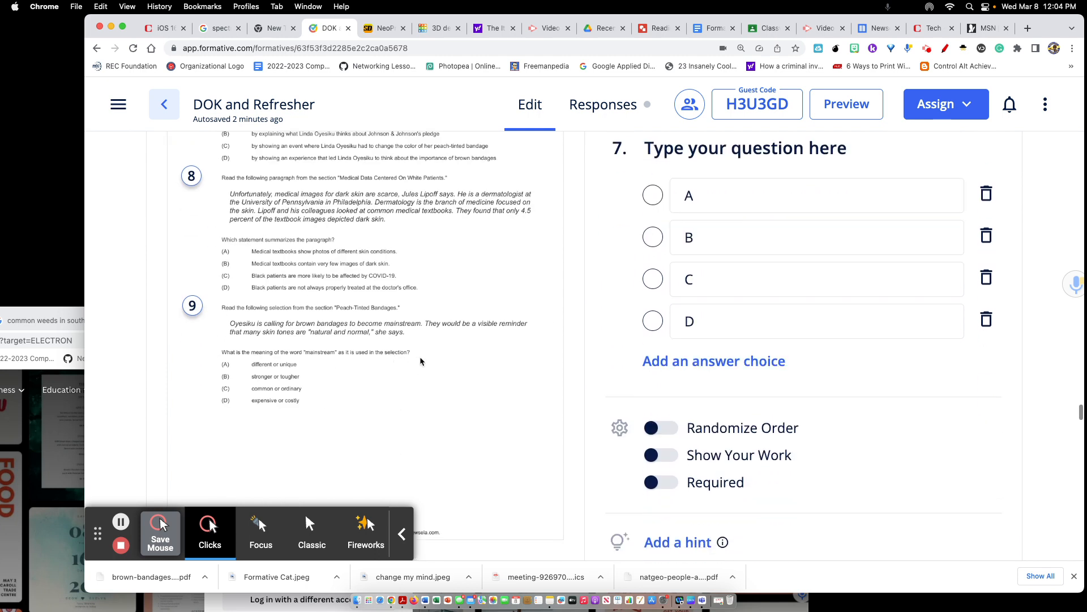
{"action": "scroll", "coordinate": [421, 361], "scroll_direction": "up", "scroll_amount": 4}
{"action": "left_click", "coordinate": [652, 321]}
- Mark B as the correct answer for multiple-choice question 8
{"action": "scroll", "coordinate": [640, 393], "scroll_direction": "down", "scroll_amount": 4}
{"action": "scroll", "coordinate": [638, 390], "scroll_direction": "down", "scroll_amount": 3}
{"action": "scroll", "coordinate": [445, 384], "scroll_direction": "down", "scroll_amount": 2}
{"action": "scroll", "coordinate": [660, 387], "scroll_direction": "down", "scroll_amount": 3}
{"action": "left_click", "coordinate": [652, 360]}
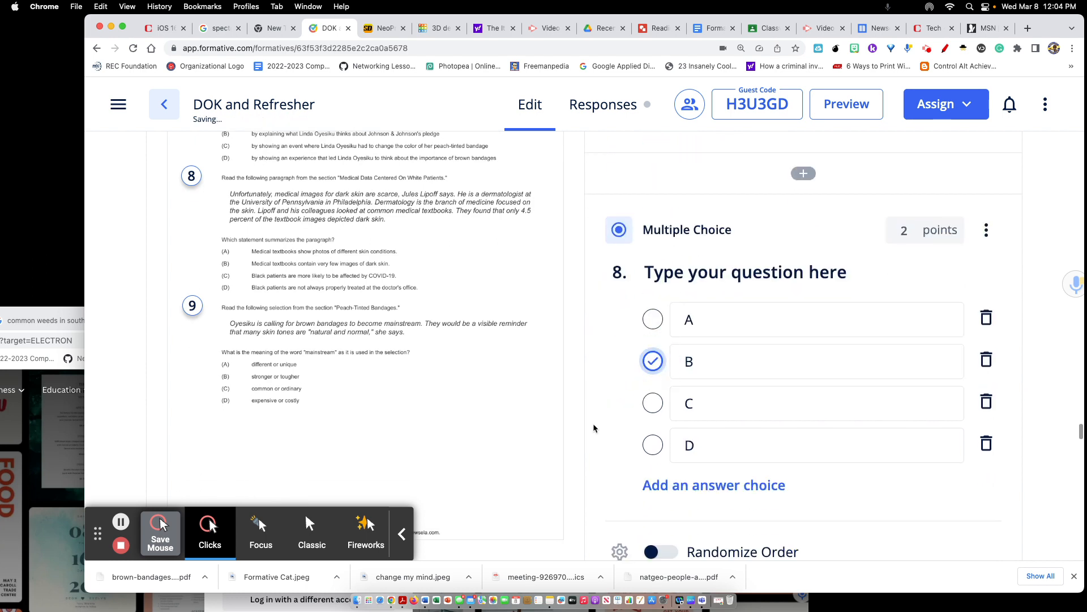
- Mark C as the correct answer for both question 9 and question 10
{"action": "scroll", "coordinate": [651, 419], "scroll_direction": "down", "scroll_amount": 5}
{"action": "scroll", "coordinate": [610, 424], "scroll_direction": "down", "scroll_amount": 10}
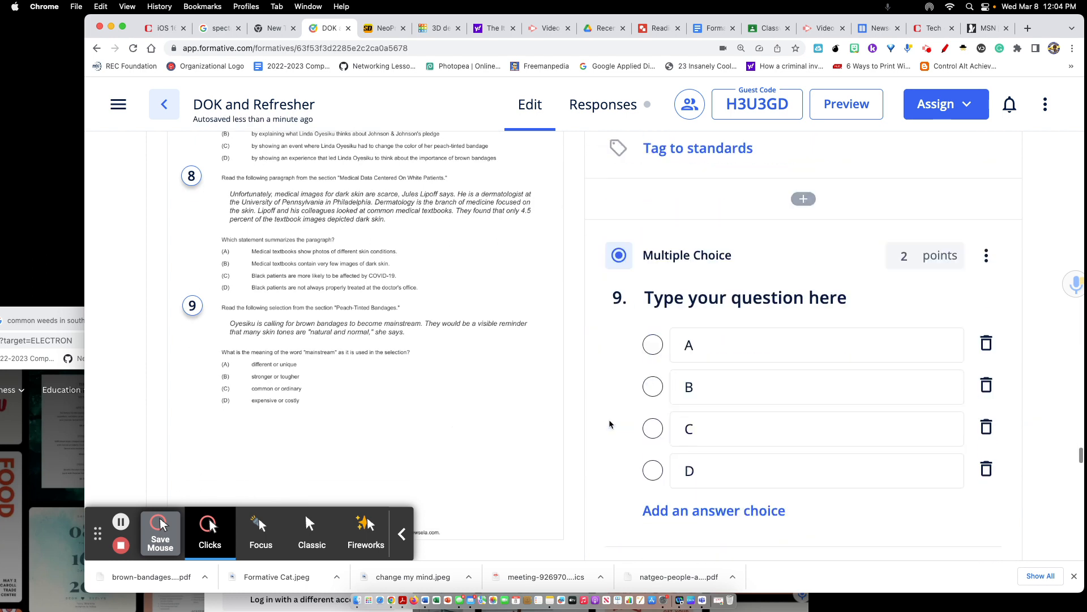
{"action": "left_click", "coordinate": [653, 216]}
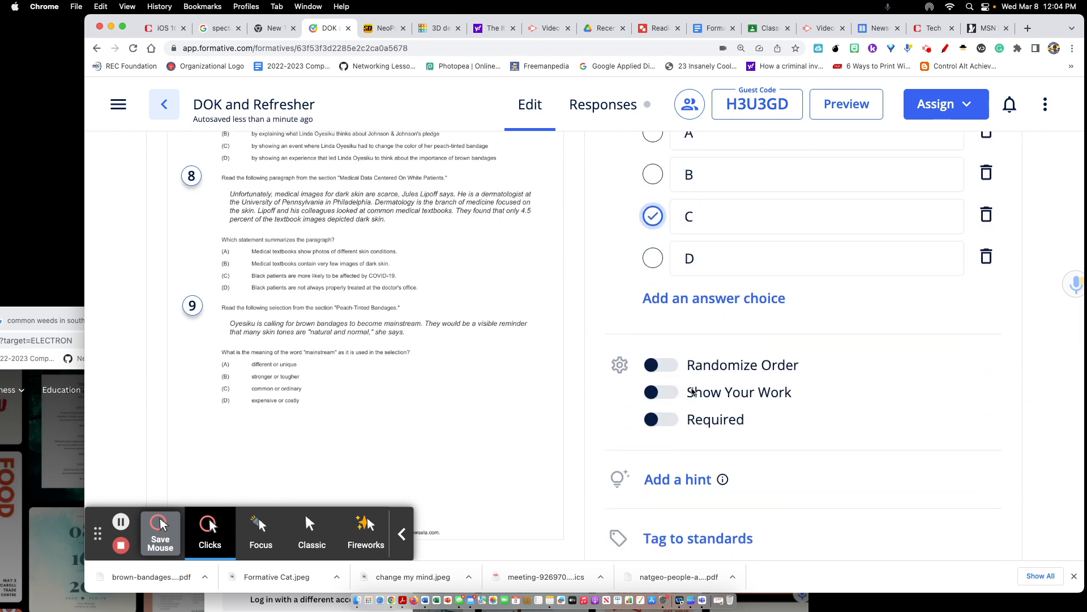
{"action": "scroll", "coordinate": [692, 388], "scroll_direction": "down", "scroll_amount": 8}
{"action": "scroll", "coordinate": [685, 407], "scroll_direction": "down", "scroll_amount": 2}
{"action": "left_click", "coordinate": [651, 433]}
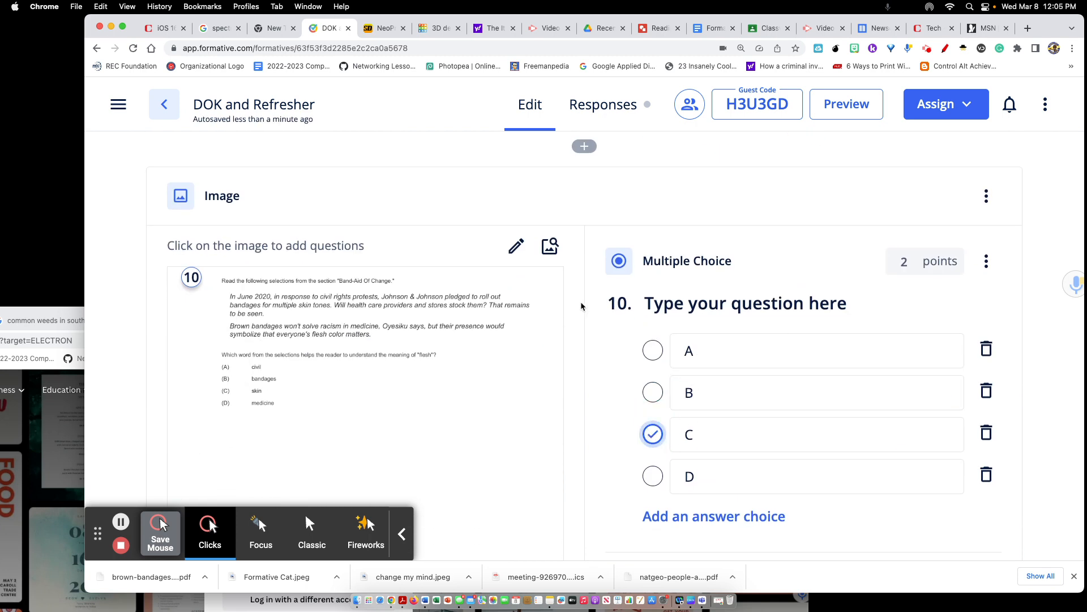
- Try to remove the Answer Key image item below question 10 from the formative
{"action": "scroll", "coordinate": [584, 307], "scroll_direction": "down", "scroll_amount": 3}
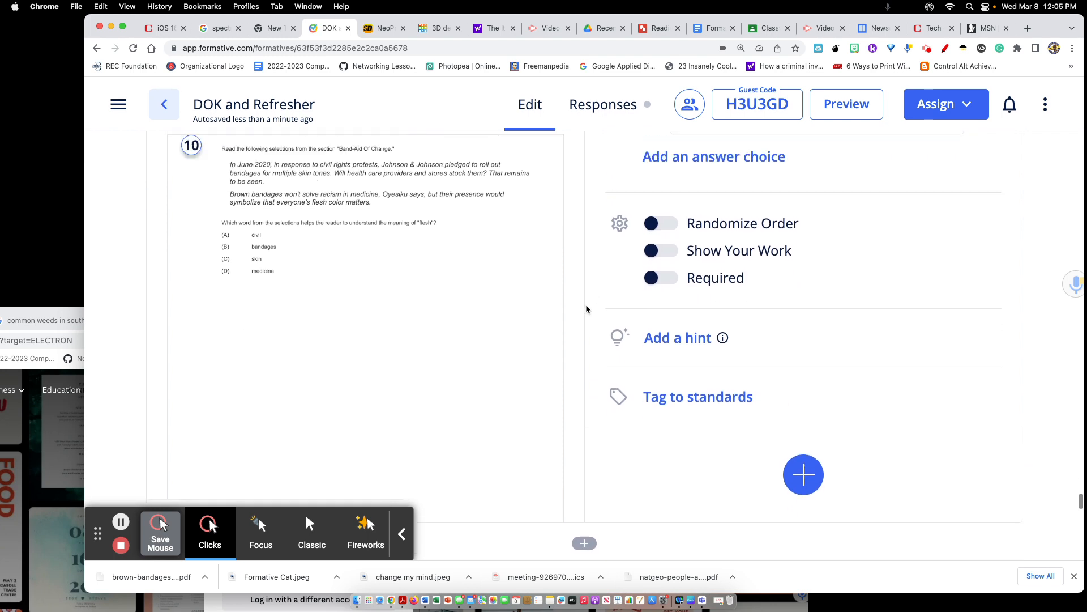
{"action": "scroll", "coordinate": [586, 308], "scroll_direction": "down", "scroll_amount": 5}
{"action": "scroll", "coordinate": [586, 308], "scroll_direction": "down", "scroll_amount": 3}
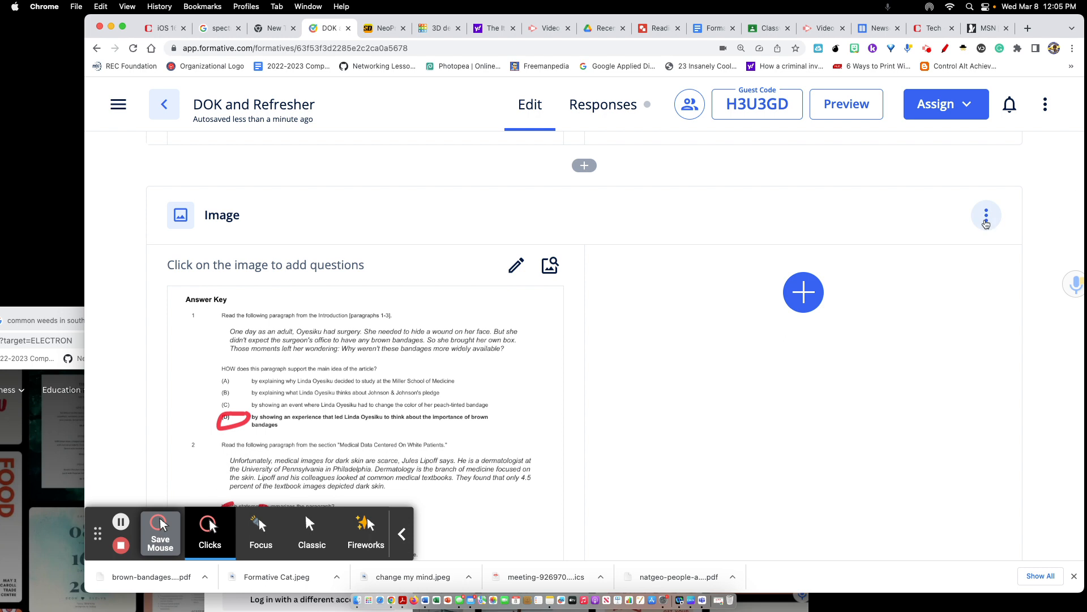
{"action": "left_click", "coordinate": [986, 217]}
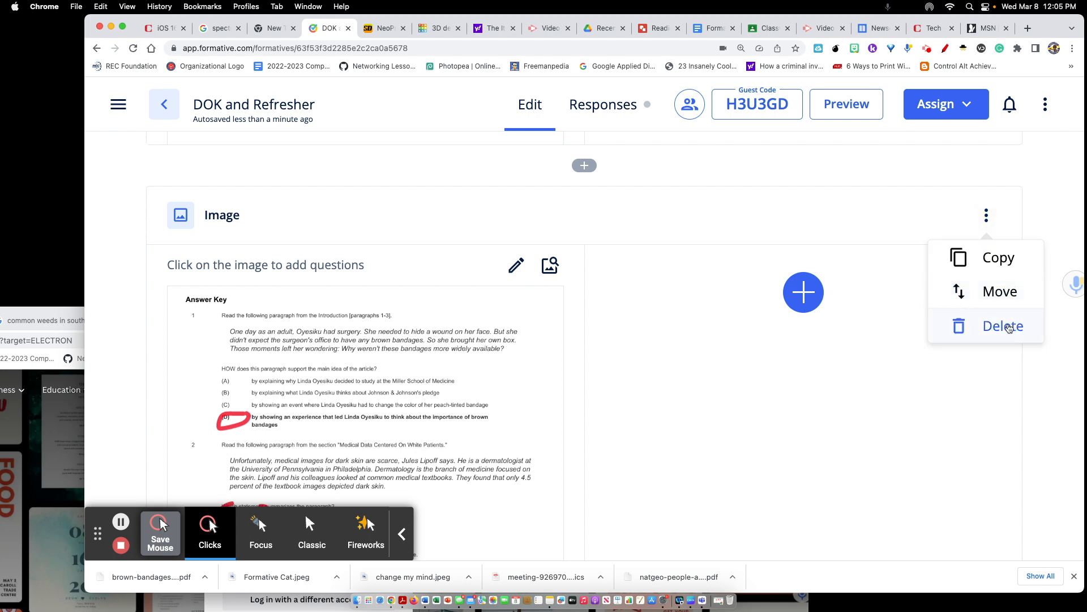
{"action": "left_click", "coordinate": [1009, 327]}
{"action": "left_click", "coordinate": [584, 435]}
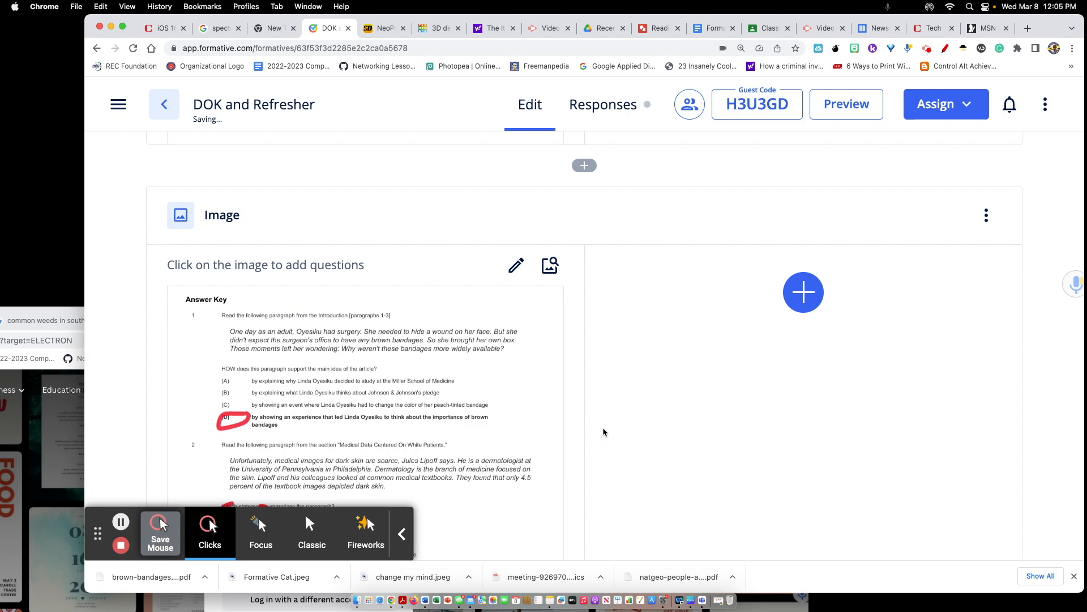
- Delete the Answer Key image item that shows the marked answers to questions 1 and 2
{"action": "scroll", "coordinate": [563, 425], "scroll_direction": "down", "scroll_amount": 2}
{"action": "scroll", "coordinate": [840, 310], "scroll_direction": "up", "scroll_amount": 3}
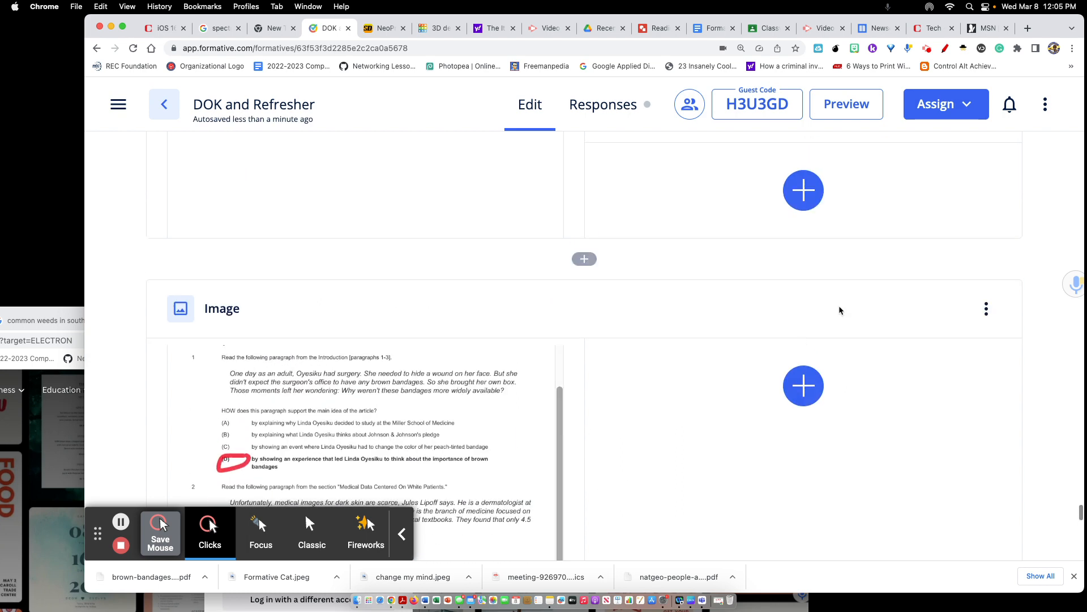
{"action": "left_click", "coordinate": [996, 311]}
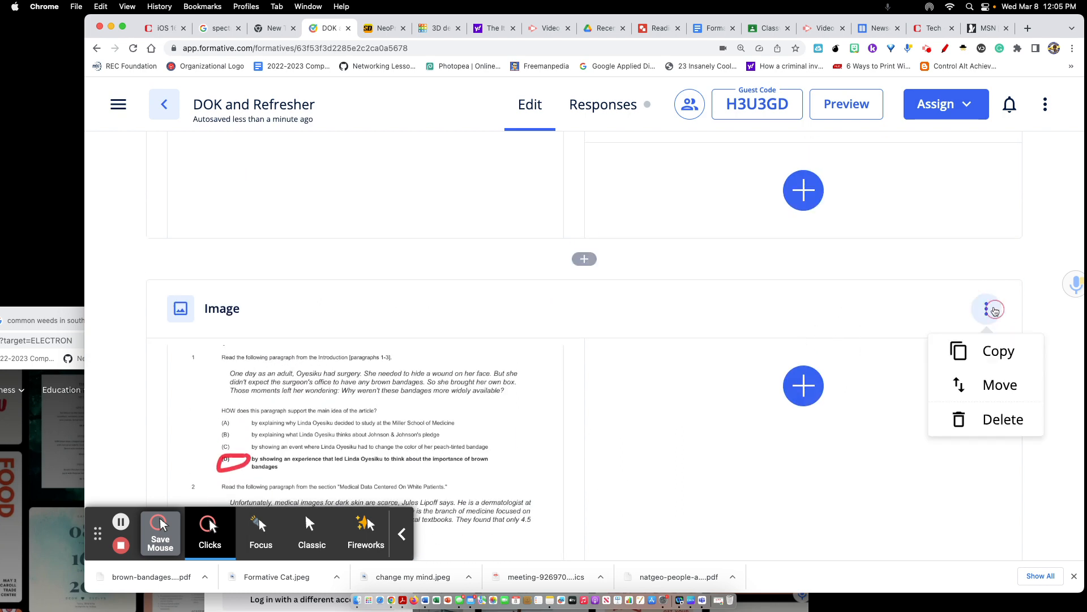
{"action": "scroll", "coordinate": [320, 352], "scroll_direction": "down", "scroll_amount": 2}
{"action": "scroll", "coordinate": [323, 352], "scroll_direction": "up", "scroll_amount": 1}
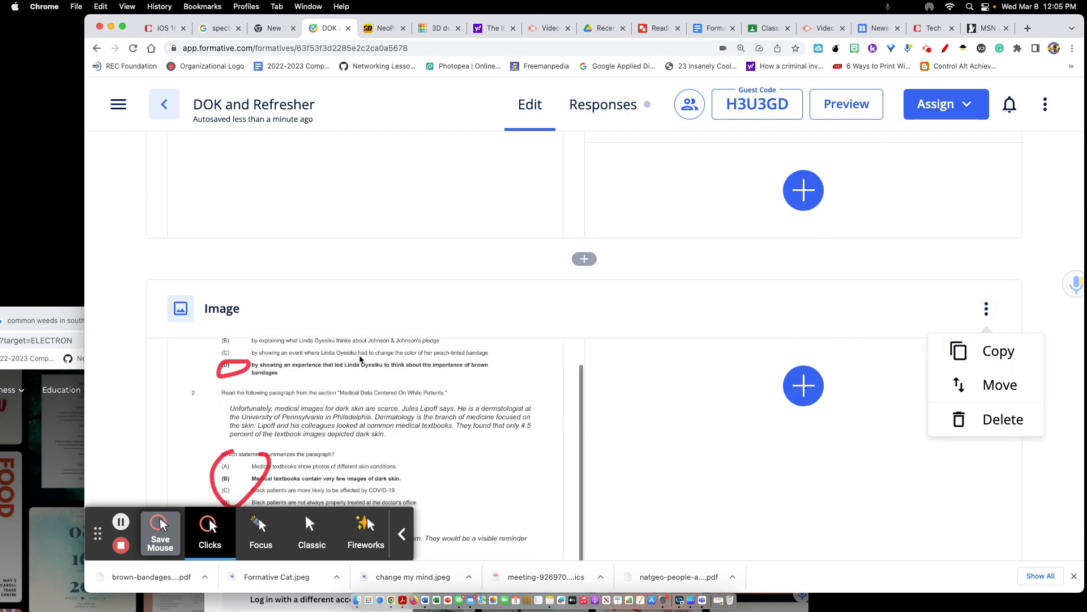
{"action": "left_click", "coordinate": [995, 419]}
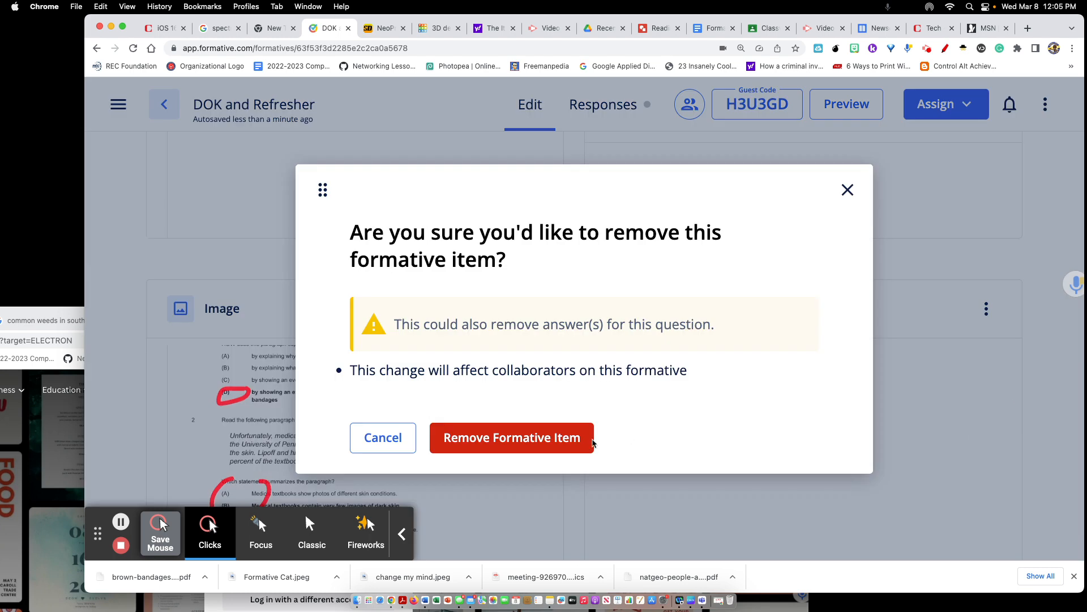
{"action": "left_click", "coordinate": [573, 443]}
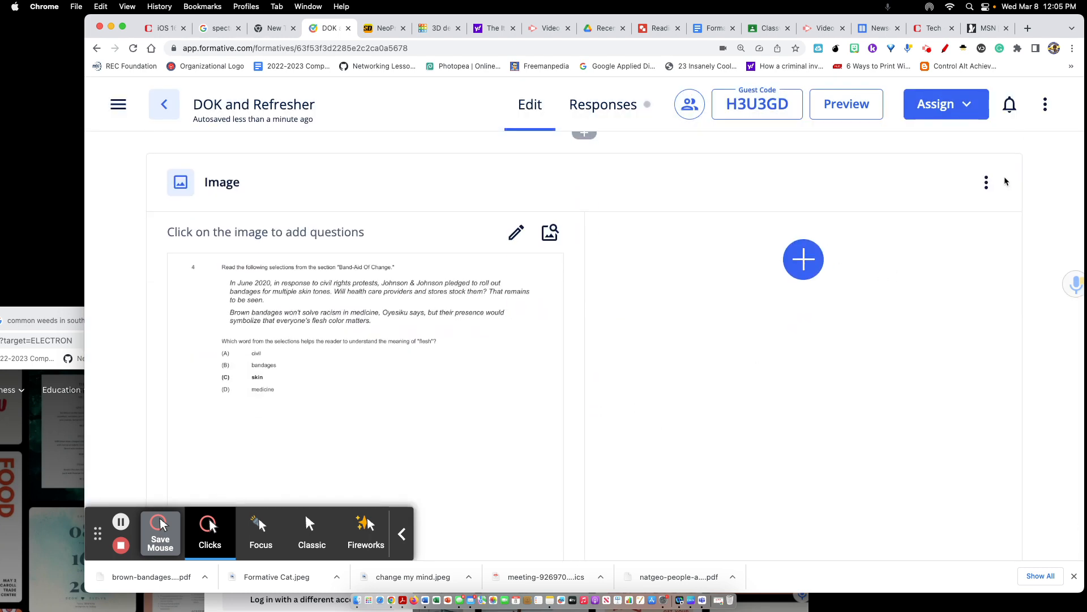
- Try to remove the remaining answer key page image, which covers question 4
{"action": "left_click", "coordinate": [986, 184]}
{"action": "left_click", "coordinate": [988, 288]}
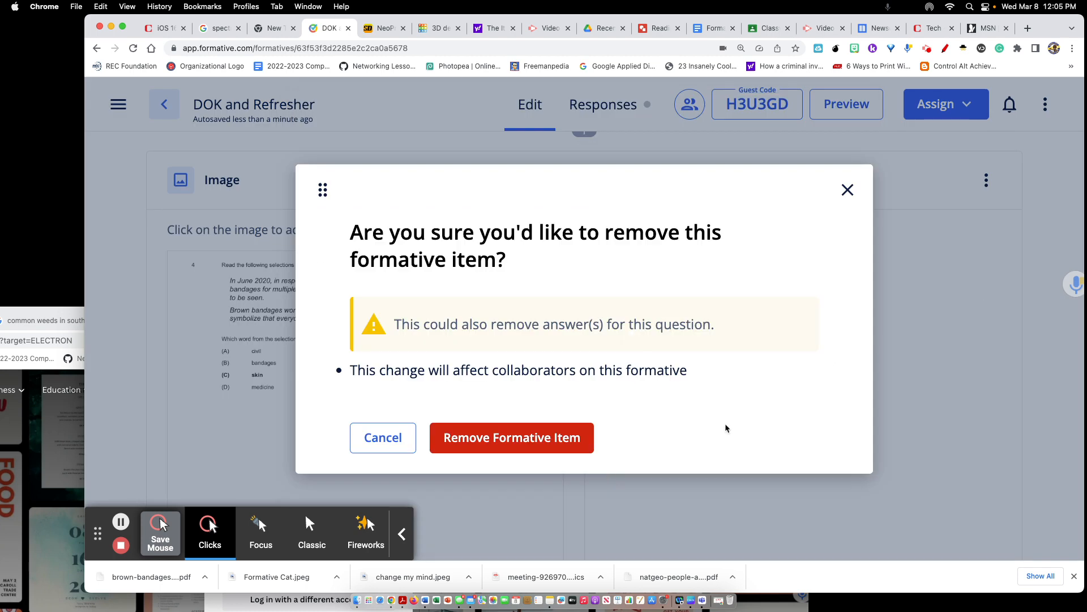
{"action": "left_click", "coordinate": [583, 445]}
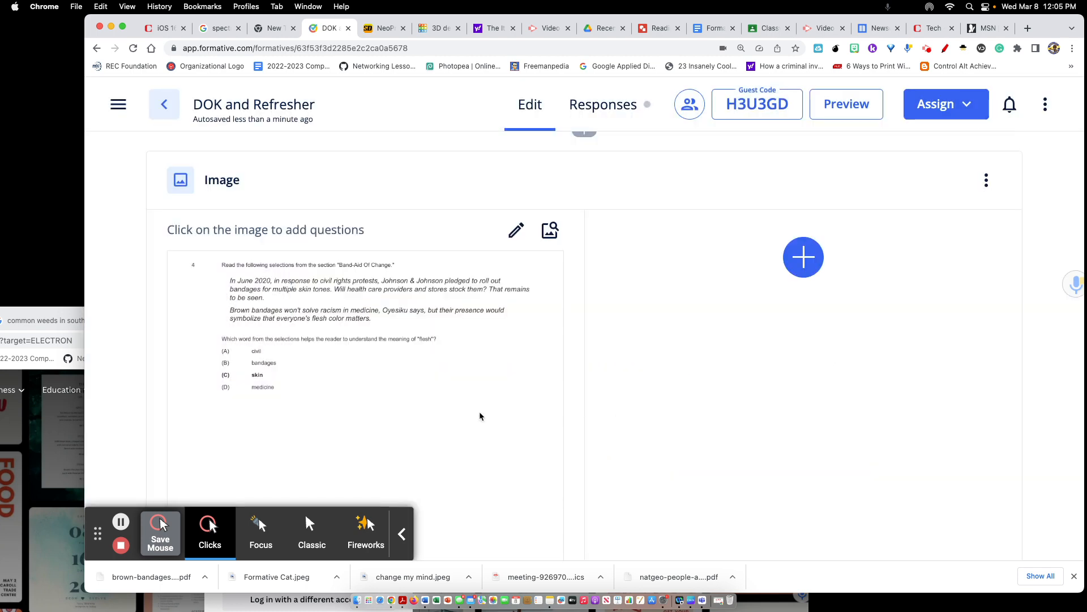
- Delete the answer key page image for question 4 so that question 10's page is the formative's last item
{"action": "scroll", "coordinate": [446, 416], "scroll_direction": "down", "scroll_amount": 4}
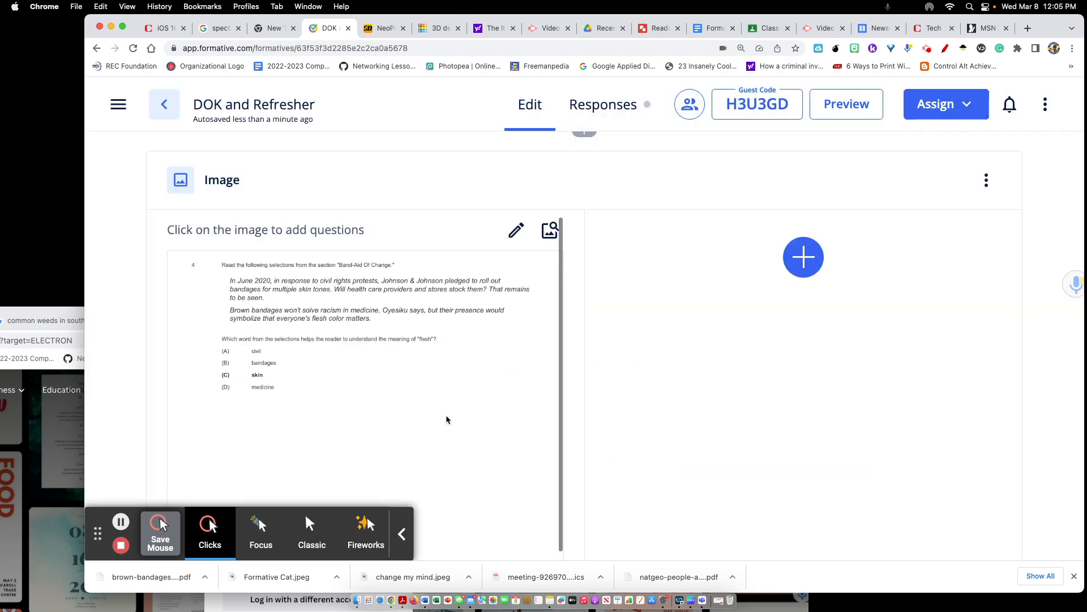
{"action": "scroll", "coordinate": [451, 420], "scroll_direction": "up", "scroll_amount": 5}
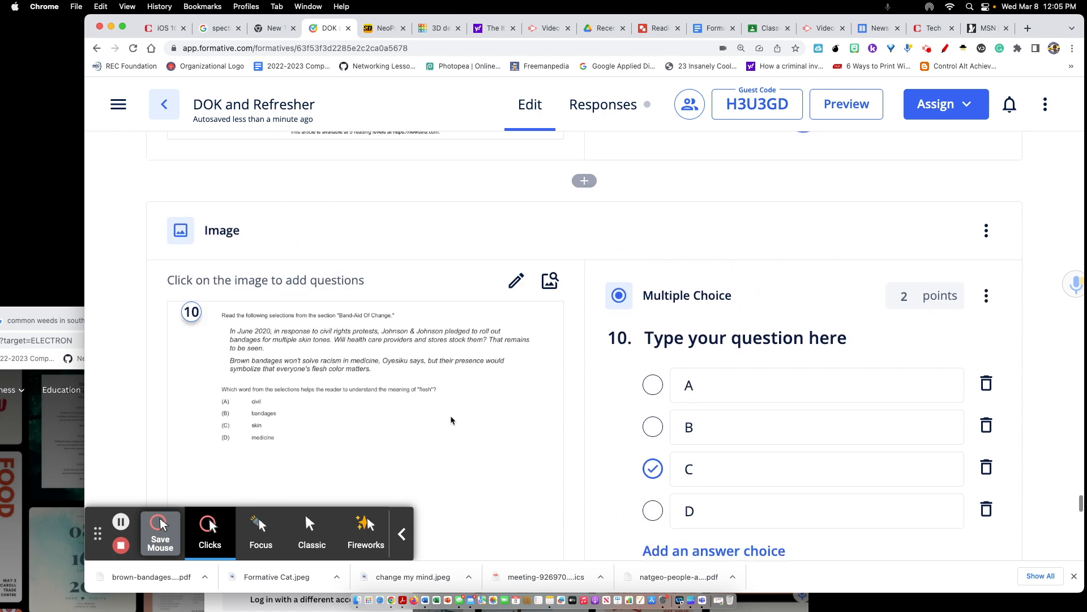
{"action": "scroll", "coordinate": [452, 420], "scroll_direction": "up", "scroll_amount": 8}
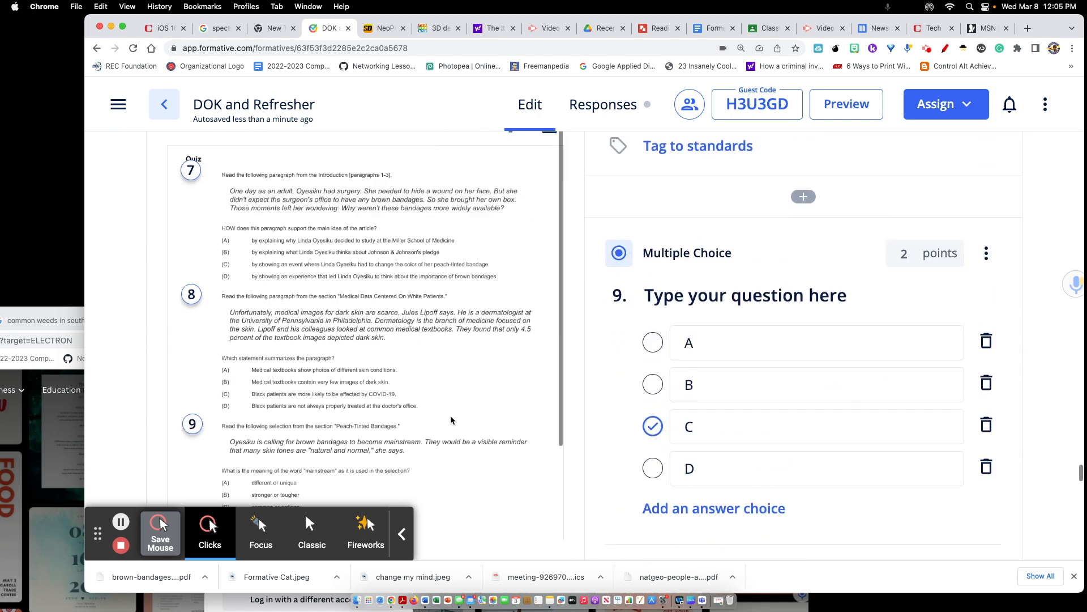
{"action": "scroll", "coordinate": [455, 418], "scroll_direction": "down", "scroll_amount": 10}
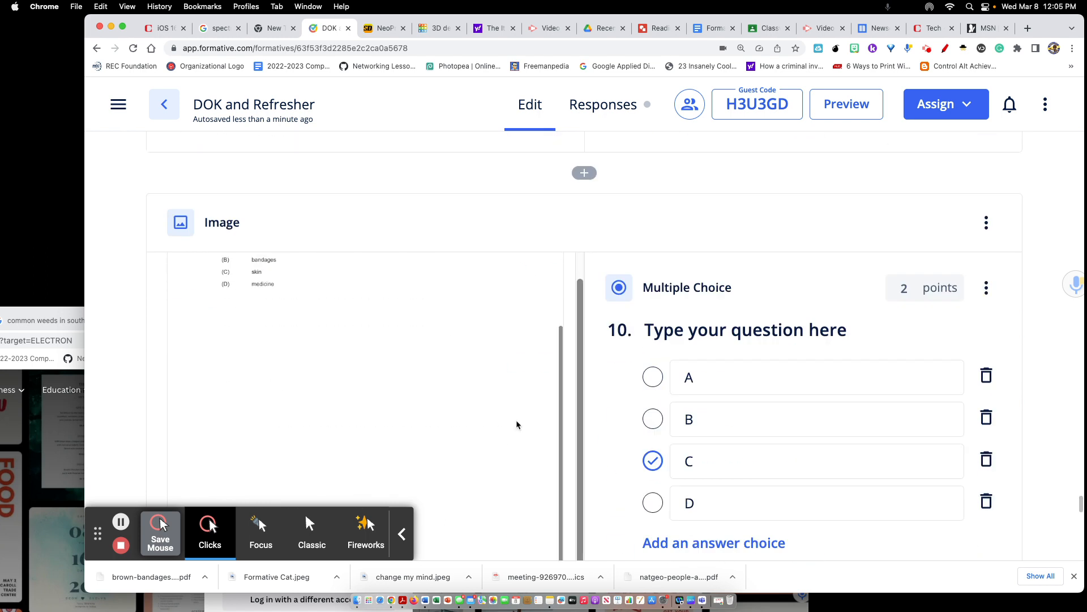
{"action": "scroll", "coordinate": [627, 425], "scroll_direction": "down", "scroll_amount": 10}
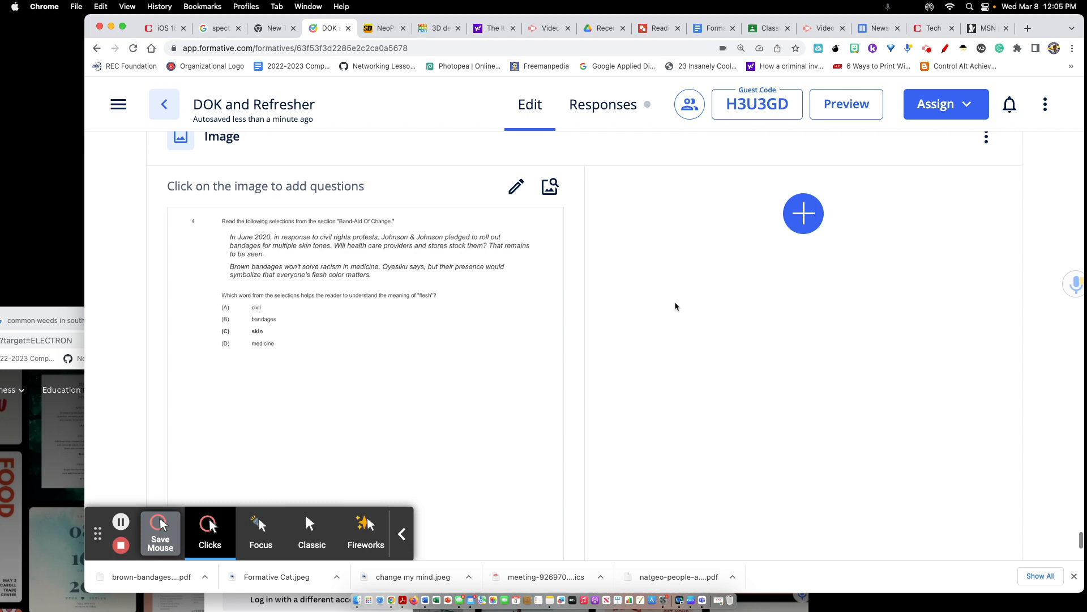
{"action": "scroll", "coordinate": [563, 315], "scroll_direction": "up", "scroll_amount": 2}
{"action": "left_click", "coordinate": [984, 197]}
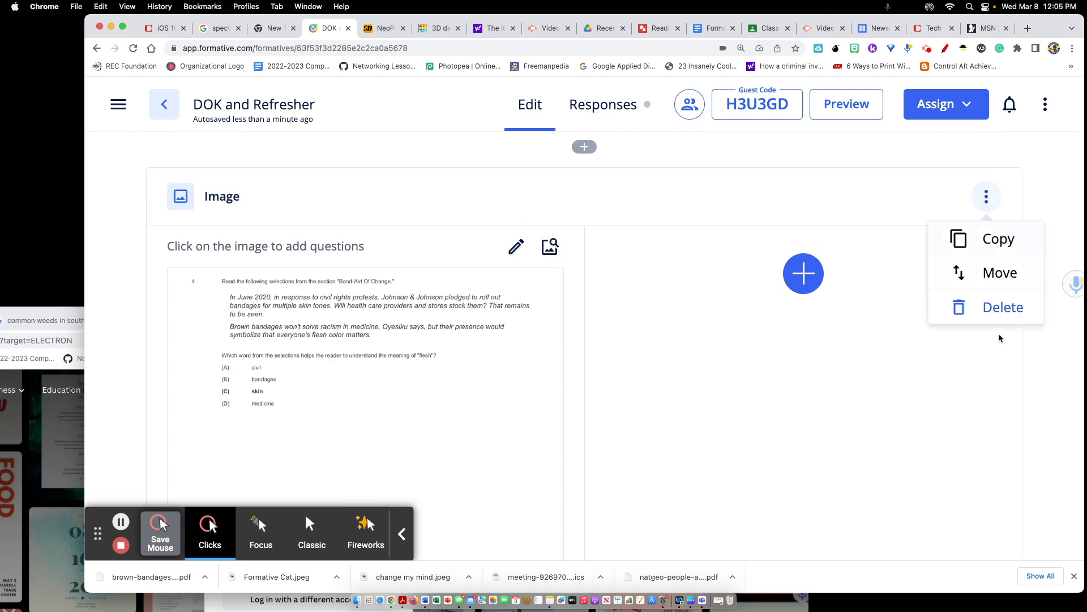
{"action": "left_click", "coordinate": [957, 306]}
{"action": "left_click", "coordinate": [576, 447]}
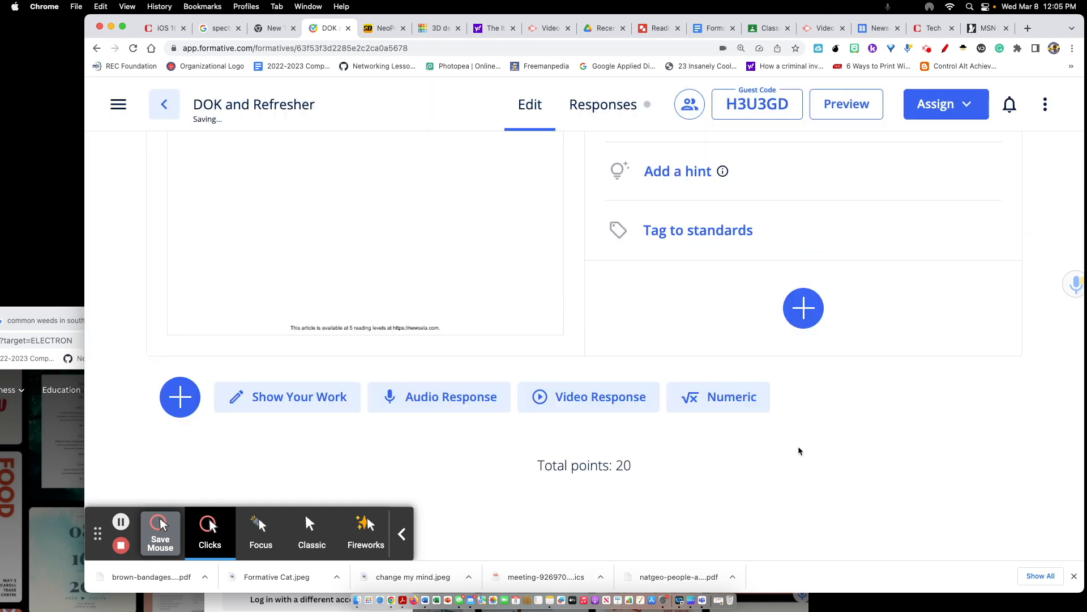
- Open the student preview and examine the article pages and quiz questions 7 to 10 as students get them
{"action": "scroll", "coordinate": [576, 420], "scroll_direction": "up", "scroll_amount": 5}
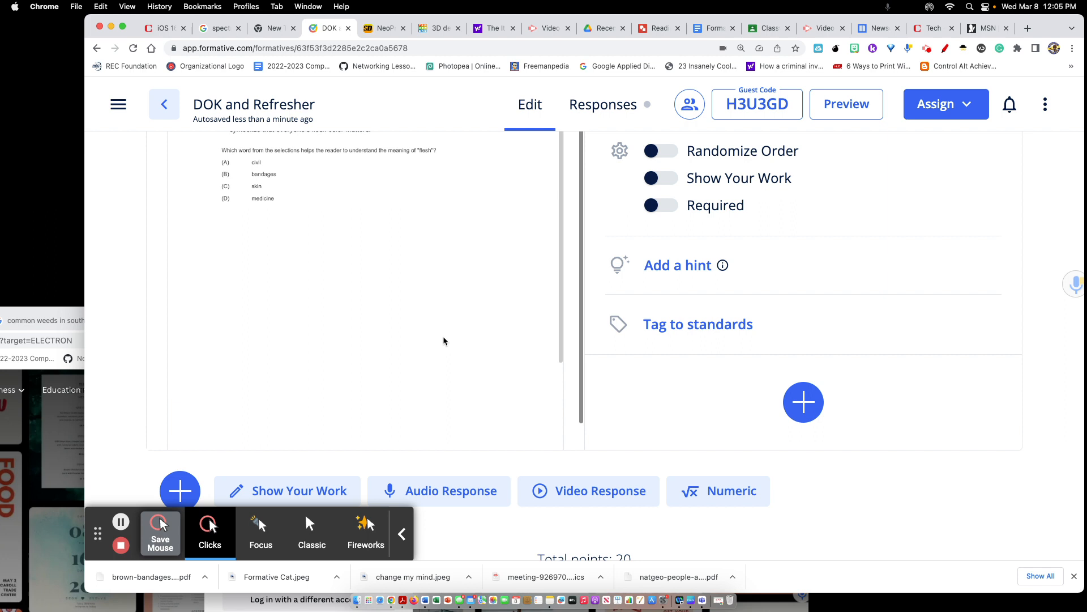
{"action": "scroll", "coordinate": [444, 342], "scroll_direction": "up", "scroll_amount": 12}
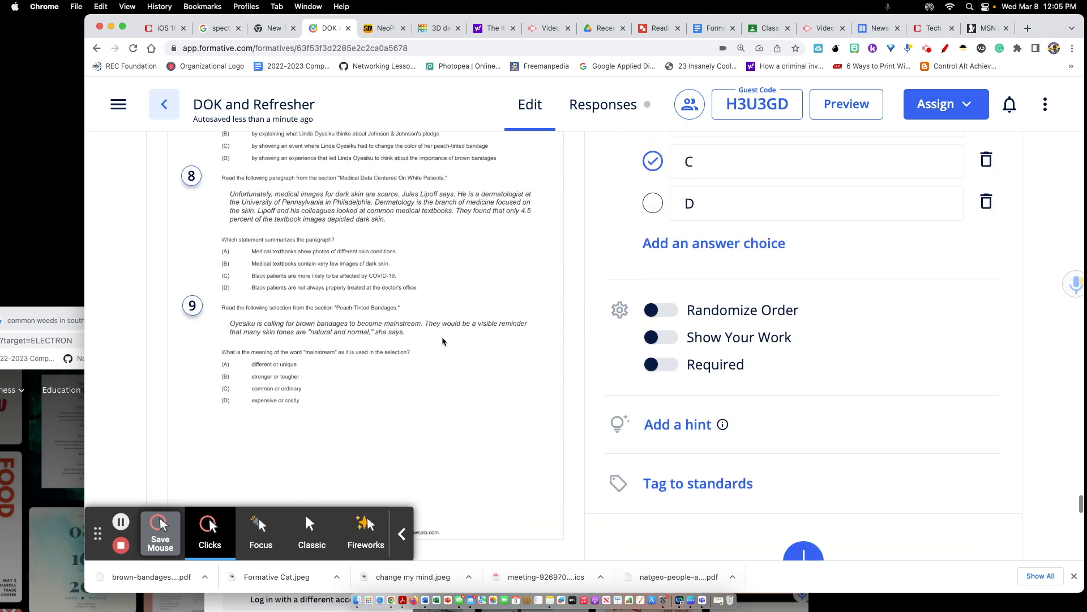
{"action": "scroll", "coordinate": [444, 341], "scroll_direction": "up", "scroll_amount": 2}
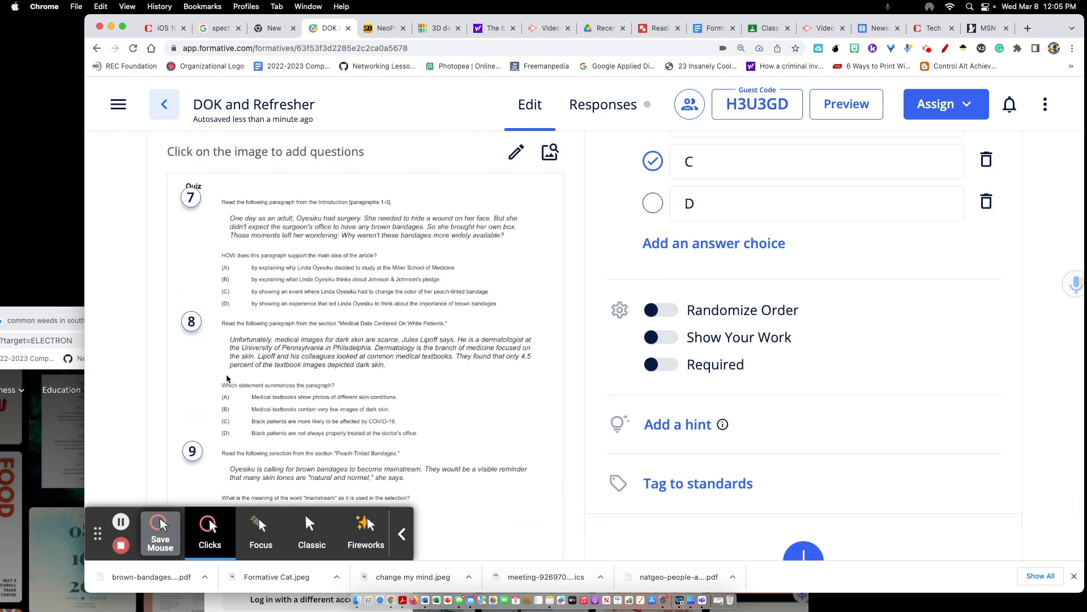
{"action": "scroll", "coordinate": [294, 431], "scroll_direction": "down", "scroll_amount": 8}
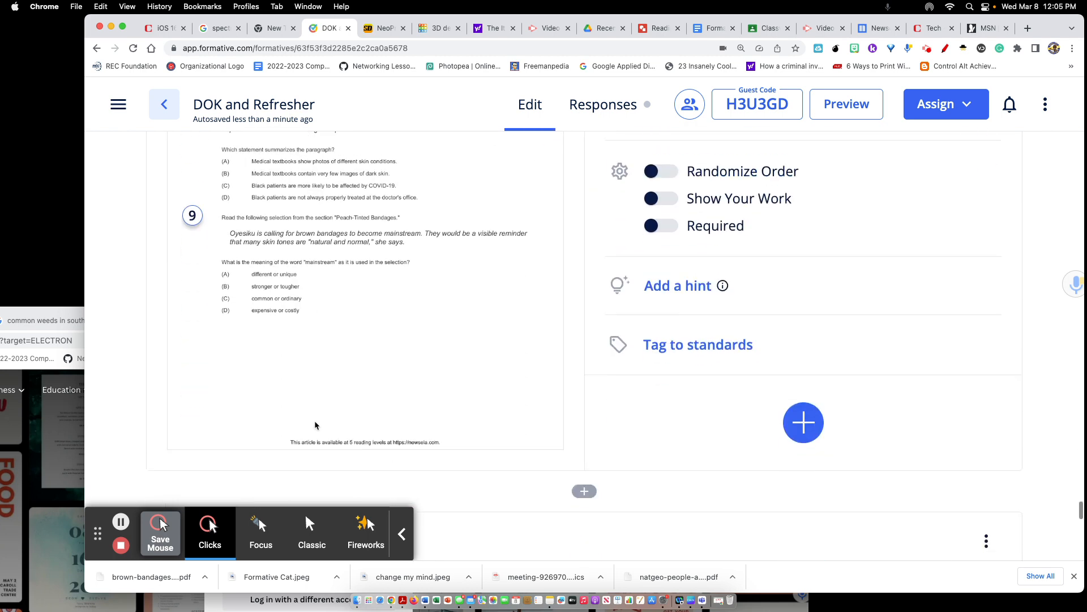
{"action": "left_click", "coordinate": [835, 105]}
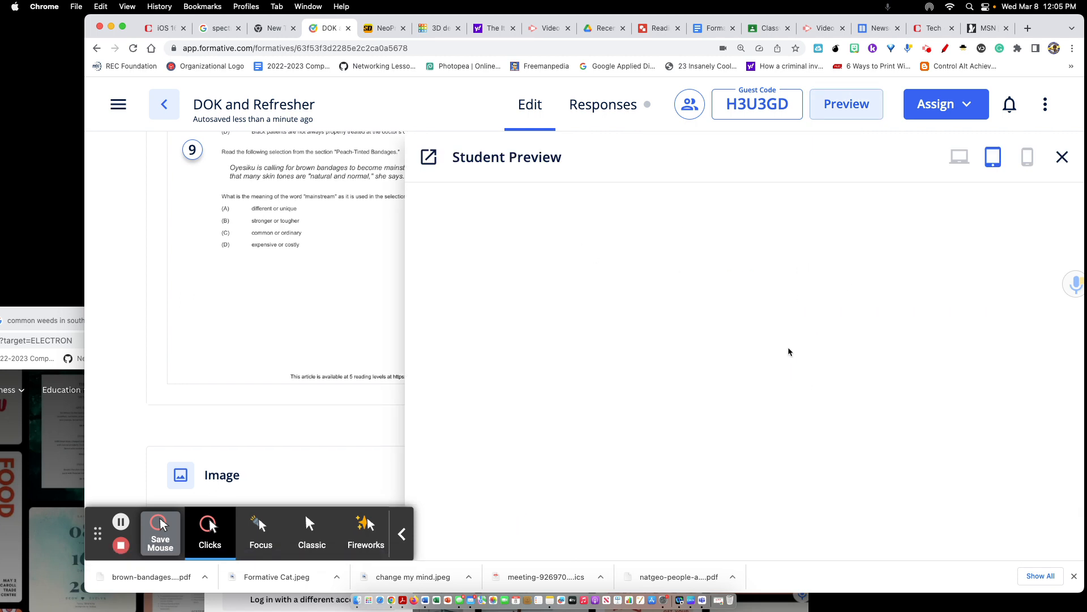
{"action": "scroll", "coordinate": [789, 352], "scroll_direction": "down", "scroll_amount": 10}
{"action": "scroll", "coordinate": [789, 351], "scroll_direction": "down", "scroll_amount": 15}
{"action": "scroll", "coordinate": [790, 352], "scroll_direction": "down", "scroll_amount": 15}
{"action": "scroll", "coordinate": [790, 351], "scroll_direction": "down", "scroll_amount": 2}
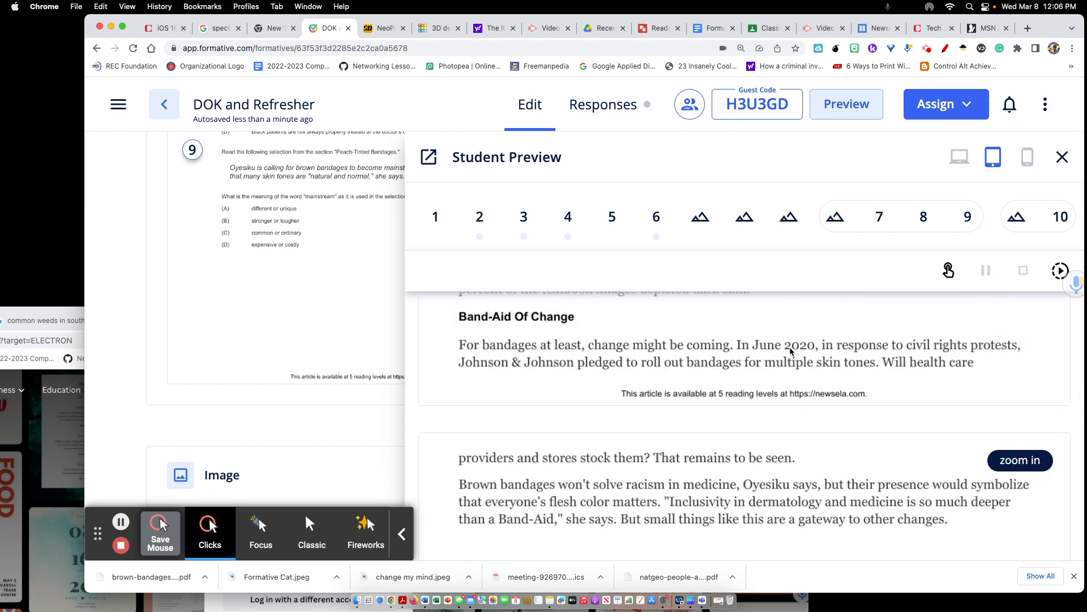
{"action": "scroll", "coordinate": [791, 351], "scroll_direction": "down", "scroll_amount": 12}
{"action": "scroll", "coordinate": [792, 350], "scroll_direction": "down", "scroll_amount": 15}
{"action": "scroll", "coordinate": [792, 350], "scroll_direction": "down", "scroll_amount": 12}
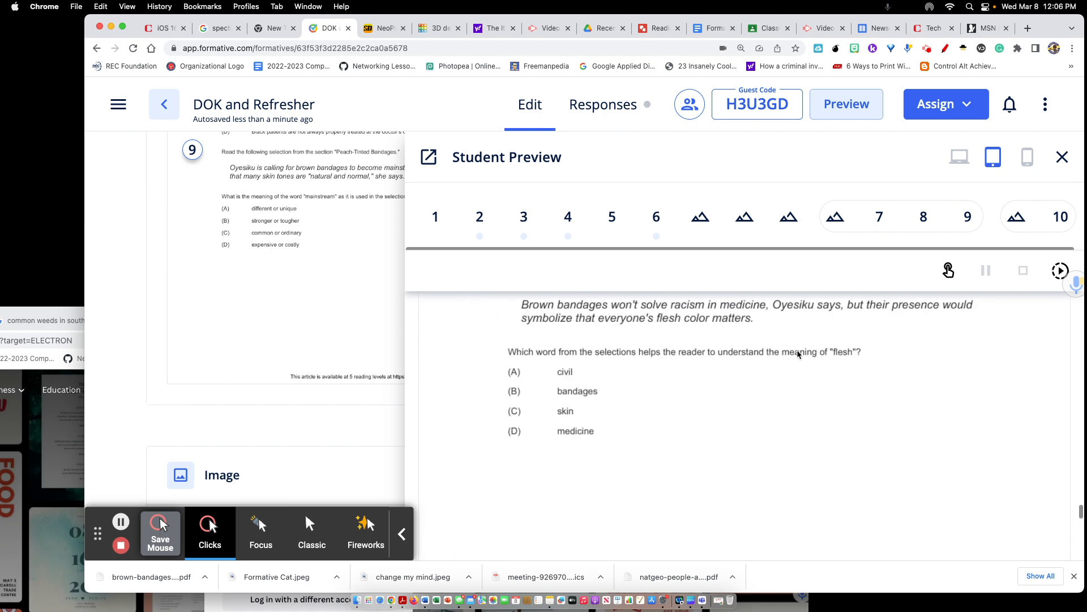
{"action": "scroll", "coordinate": [795, 354], "scroll_direction": "up", "scroll_amount": 15}
{"action": "scroll", "coordinate": [797, 356], "scroll_direction": "up", "scroll_amount": 10}
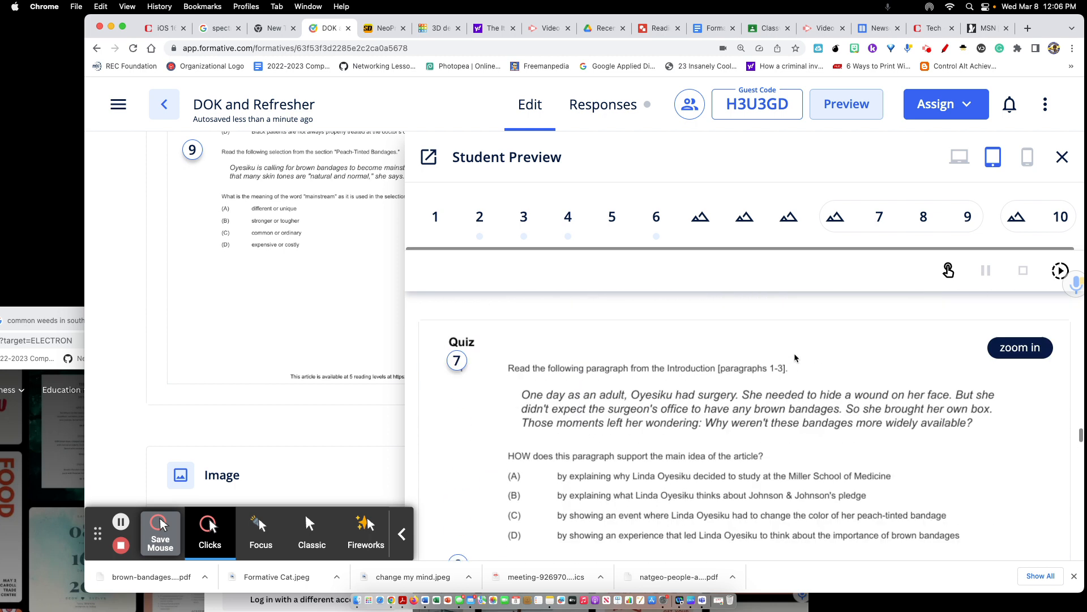
- Review question 7 against its quiz passage in the student preview and answer it with D
{"action": "scroll", "coordinate": [795, 358], "scroll_direction": "up", "scroll_amount": 4}
{"action": "scroll", "coordinate": [795, 357], "scroll_direction": "down", "scroll_amount": 10}
{"action": "scroll", "coordinate": [795, 357], "scroll_direction": "up", "scroll_amount": 5}
{"action": "scroll", "coordinate": [795, 357], "scroll_direction": "down", "scroll_amount": 10}
{"action": "scroll", "coordinate": [795, 357], "scroll_direction": "up", "scroll_amount": 8}
{"action": "scroll", "coordinate": [795, 358], "scroll_direction": "down", "scroll_amount": 6}
{"action": "scroll", "coordinate": [795, 358], "scroll_direction": "up", "scroll_amount": 6}
{"action": "scroll", "coordinate": [736, 357], "scroll_direction": "down", "scroll_amount": 2}
{"action": "left_click", "coordinate": [600, 422]}
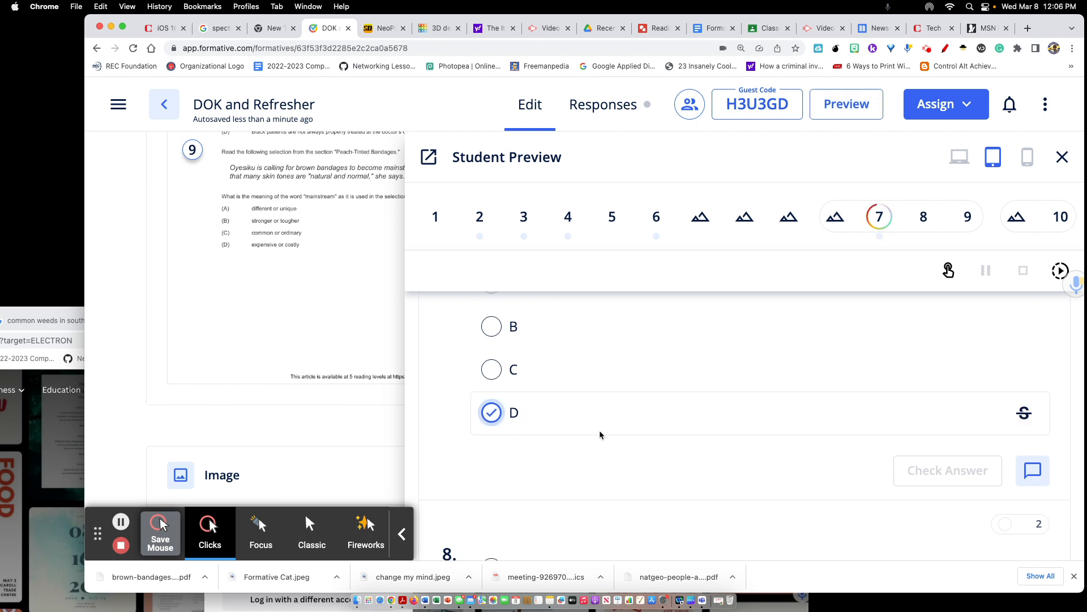
- Answer question 8 with B and question 9 with C in the student preview
{"action": "scroll", "coordinate": [600, 435], "scroll_direction": "down", "scroll_amount": 6}
{"action": "scroll", "coordinate": [530, 396], "scroll_direction": "up", "scroll_amount": 1}
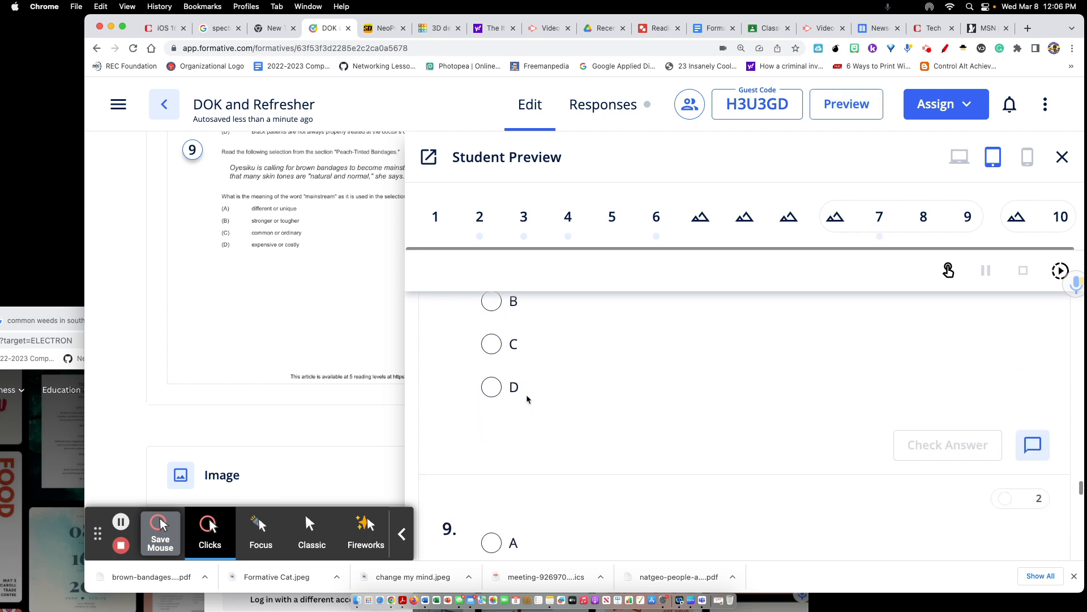
{"action": "left_click", "coordinate": [492, 306]}
{"action": "scroll", "coordinate": [497, 456], "scroll_direction": "down", "scroll_amount": 4}
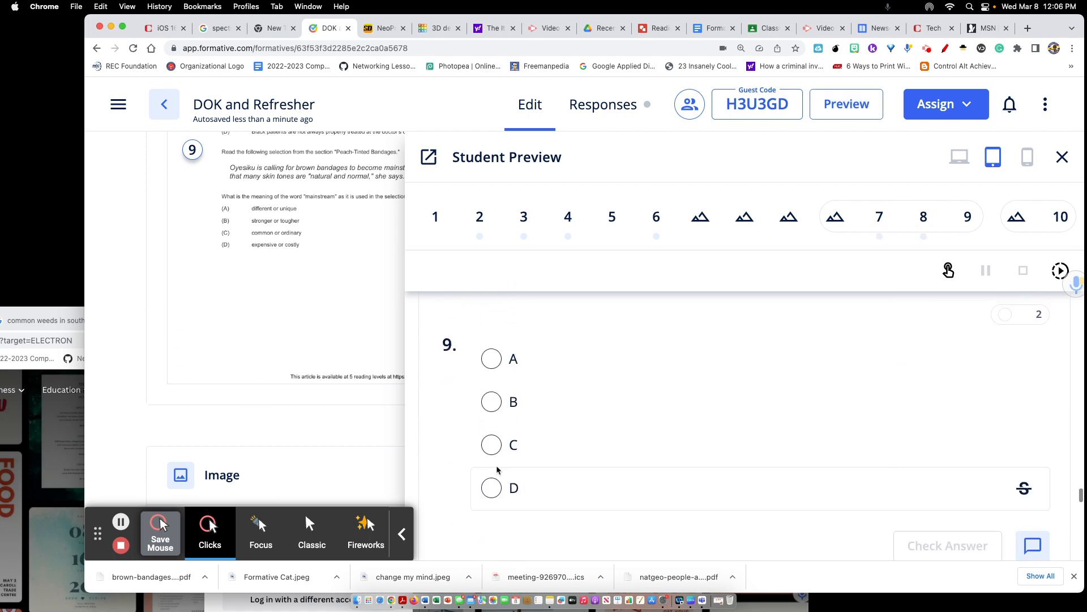
{"action": "left_click", "coordinate": [496, 455]}
- Answer question 10, about the meaning of "flesh", with C and close the student preview
{"action": "scroll", "coordinate": [534, 501], "scroll_direction": "down", "scroll_amount": 5}
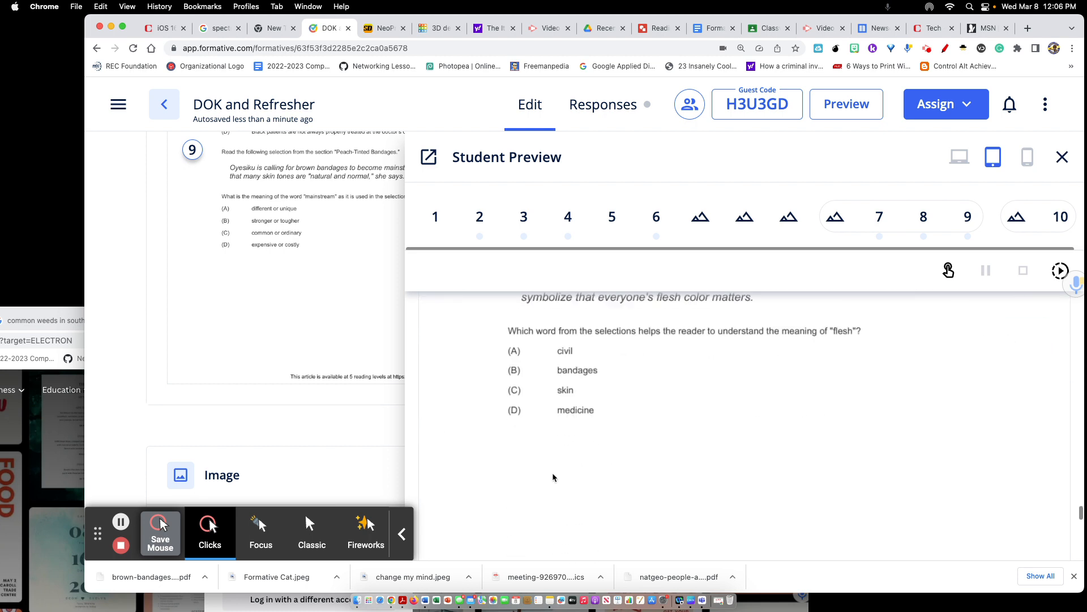
{"action": "scroll", "coordinate": [548, 484], "scroll_direction": "up", "scroll_amount": 4}
{"action": "scroll", "coordinate": [548, 485], "scroll_direction": "down", "scroll_amount": 7}
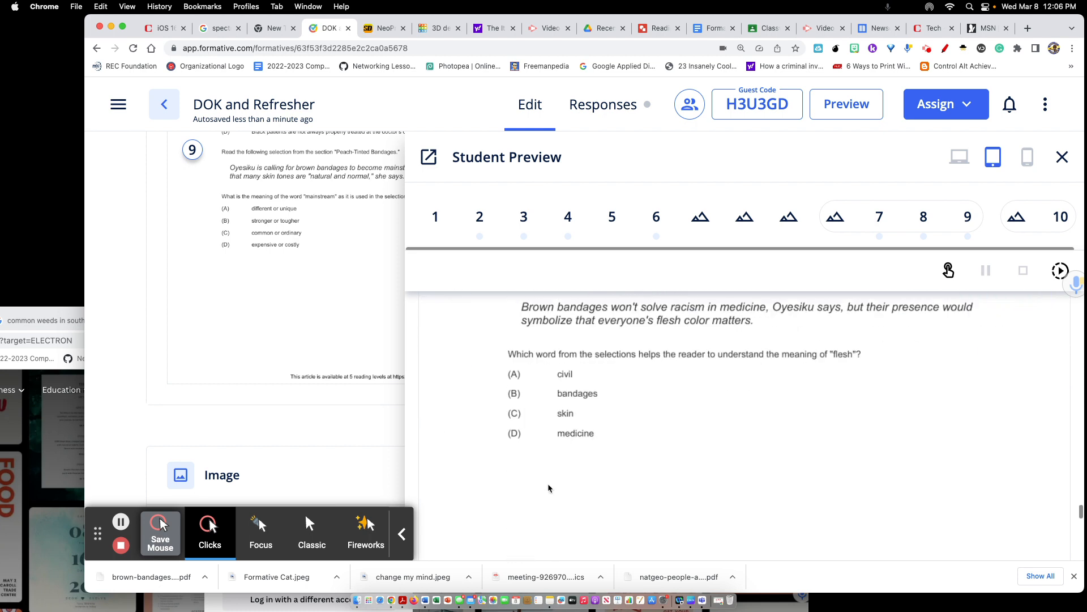
{"action": "scroll", "coordinate": [549, 488], "scroll_direction": "down", "scroll_amount": 2}
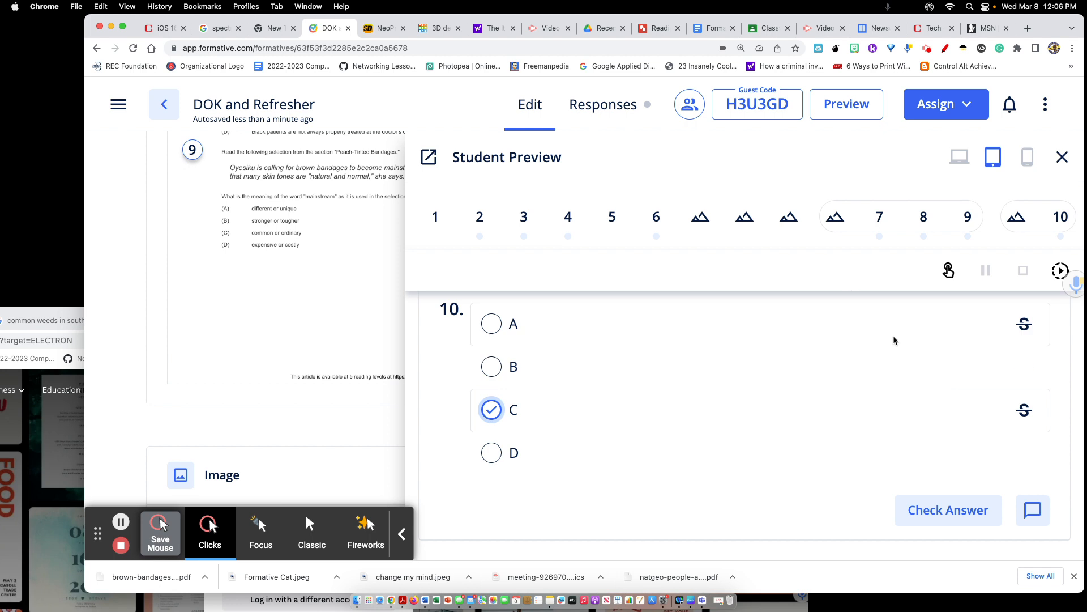
{"action": "scroll", "coordinate": [1011, 278], "scroll_direction": "down", "scroll_amount": 1}
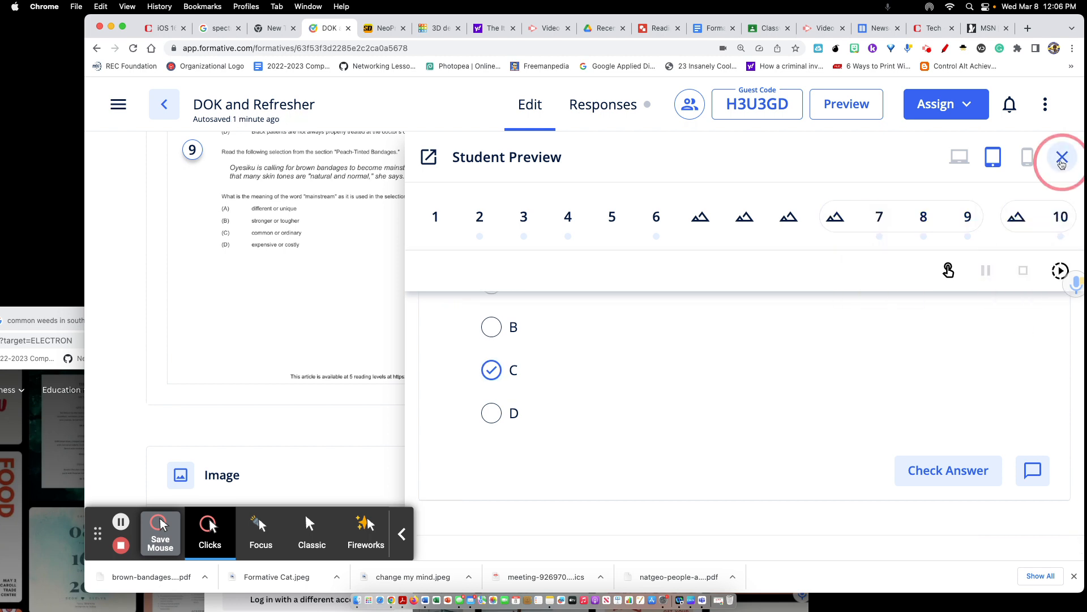
{"action": "left_click", "coordinate": [1062, 160]}
- Open the formative's responses, view the answer to question 8 in the guest student row matching the preview attempt, and close its details
{"action": "left_click", "coordinate": [602, 102]}
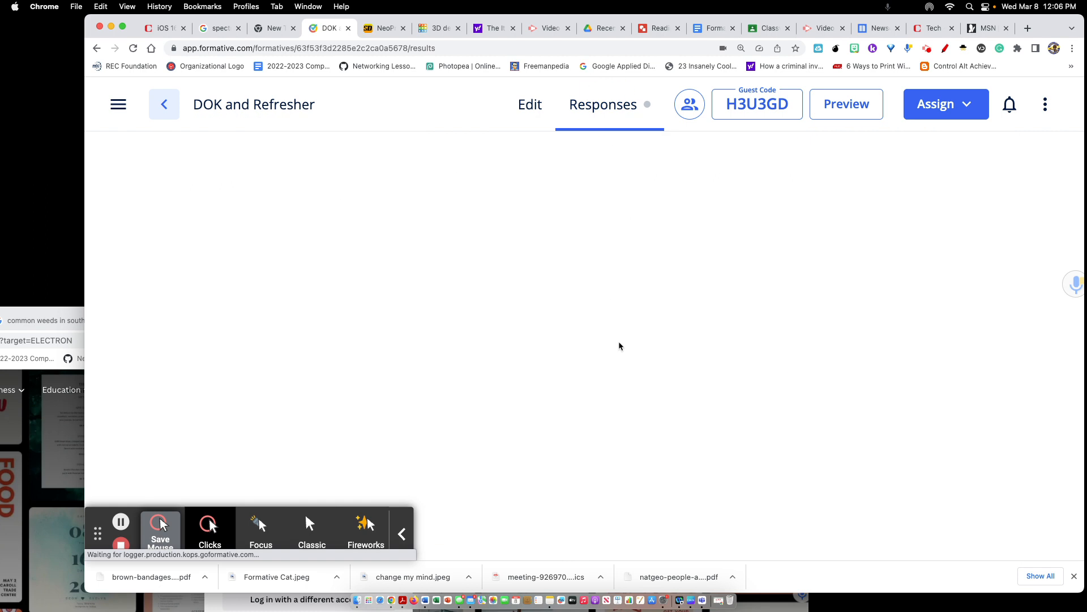
{"action": "scroll", "coordinate": [590, 340], "scroll_direction": "down", "scroll_amount": 10}
{"action": "scroll", "coordinate": [592, 341], "scroll_direction": "up", "scroll_amount": 9}
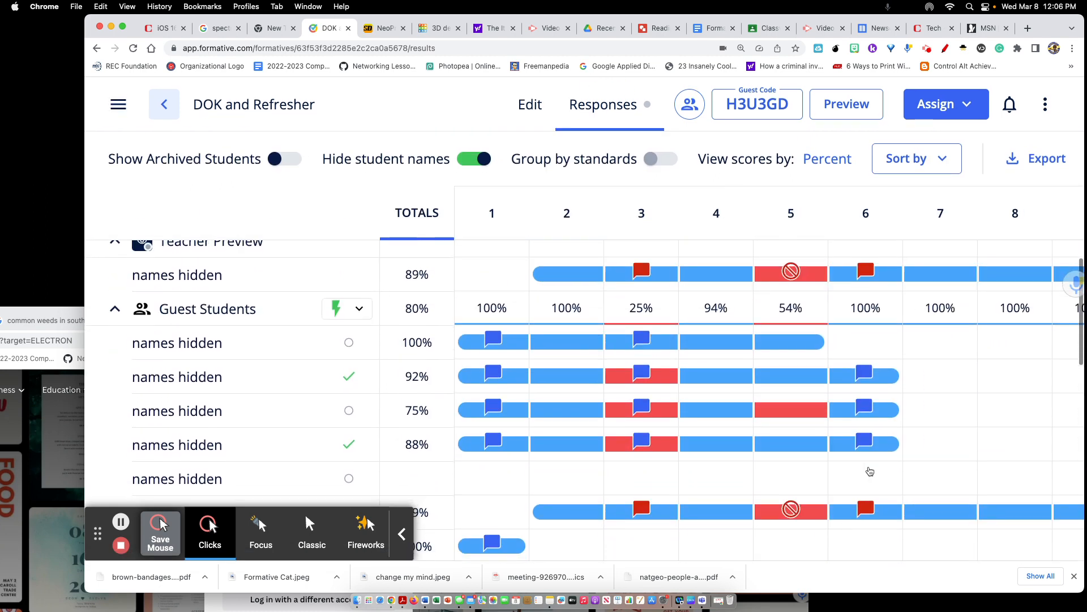
{"action": "scroll", "coordinate": [836, 544], "scroll_direction": "down", "scroll_amount": 3}
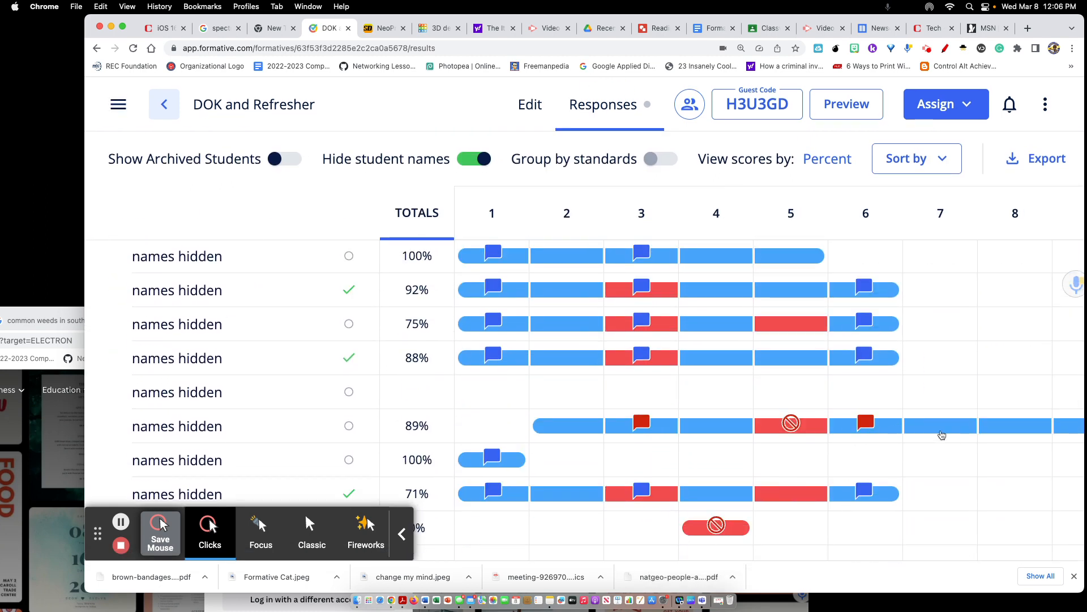
{"action": "left_click", "coordinate": [1003, 431]}
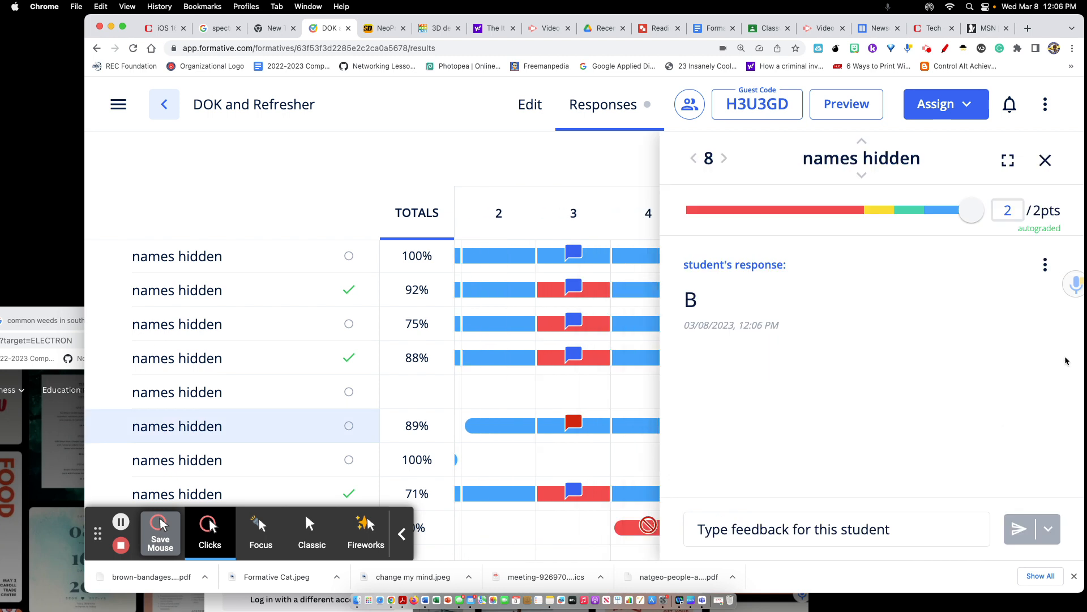
{"action": "left_click", "coordinate": [1049, 163]}
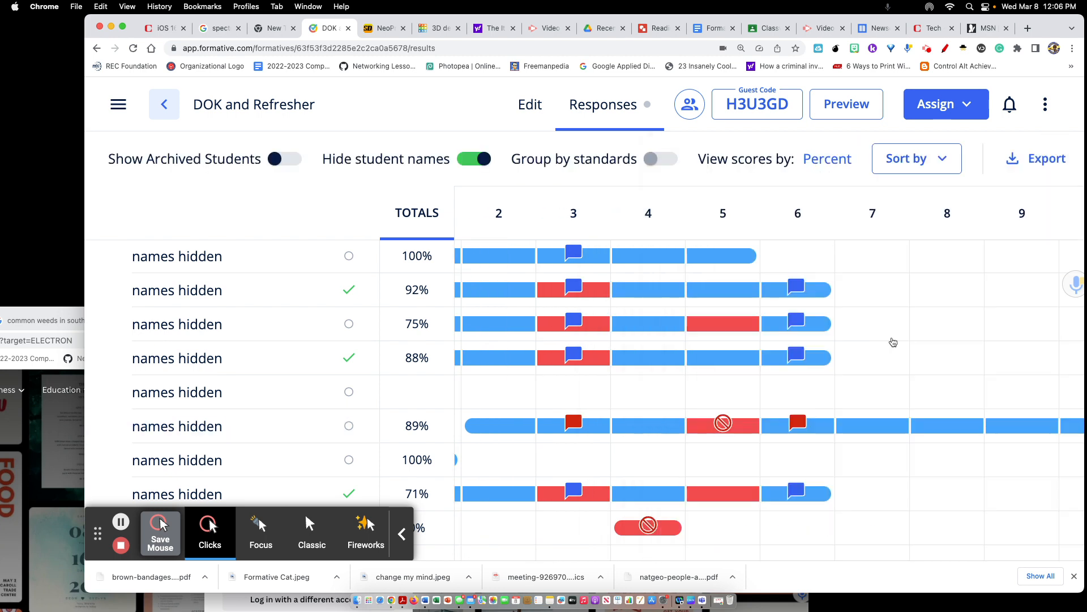